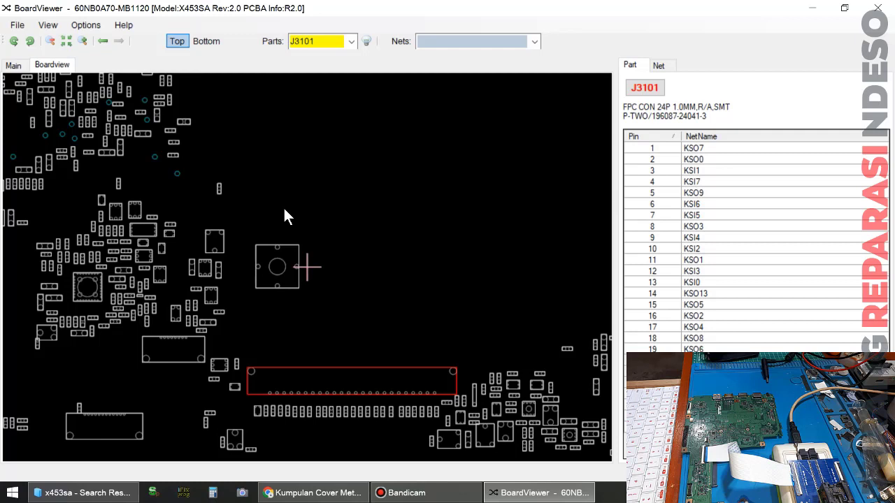
- Show the board's bottom side, select the embedded controller U3001 and inspect the nearby MOSFETs
{"action": "left_click", "coordinate": [214, 41]}
{"action": "left_click", "coordinate": [116, 366]}
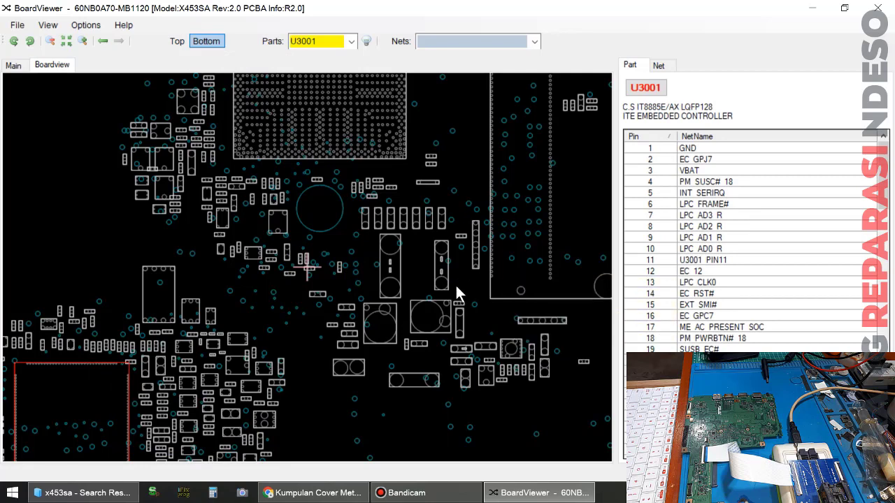
{"action": "mouse_move", "coordinate": [446, 302]}
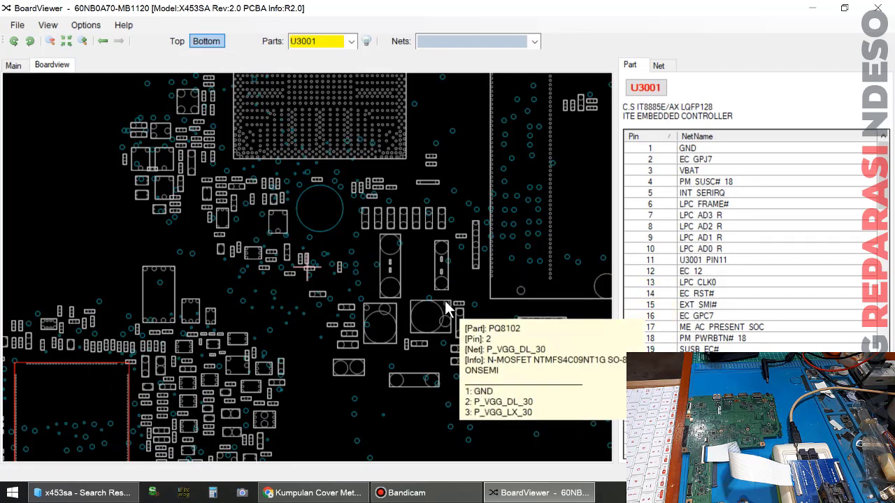
{"action": "mouse_move", "coordinate": [370, 315]}
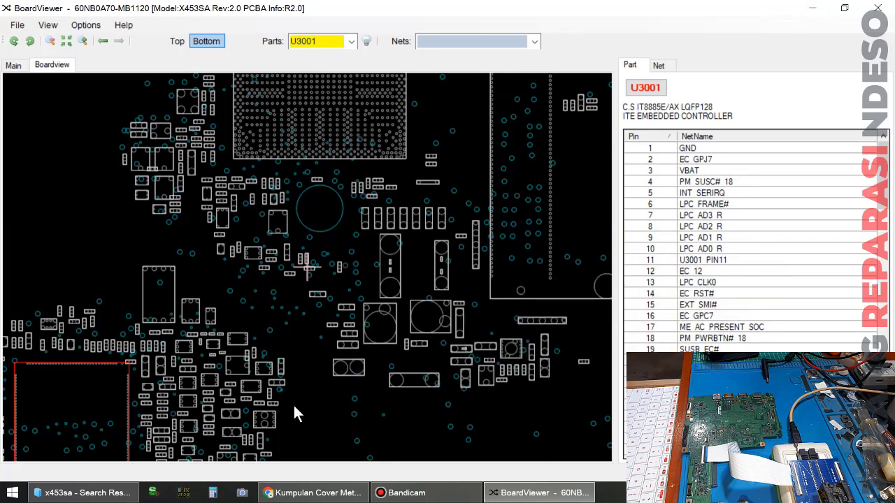
- Switch to SVODprogrammer, decline the software update and set the programmer mode to ITE
{"action": "left_click", "coordinate": [155, 496]}
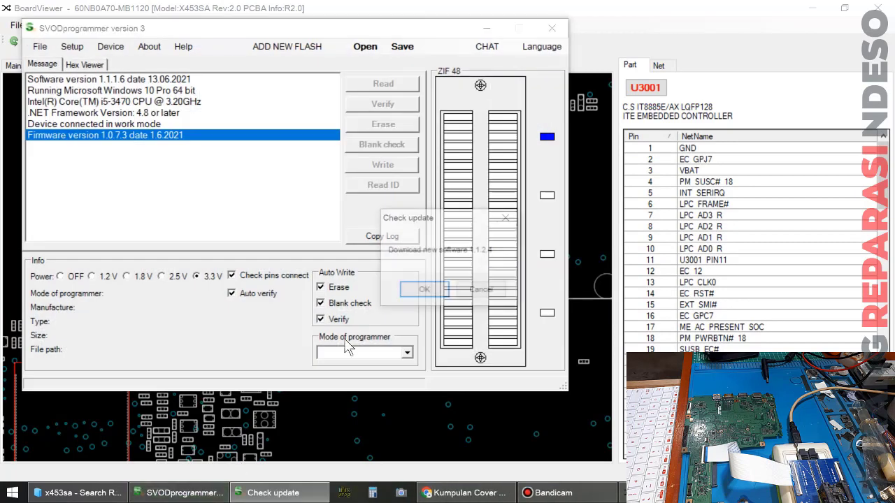
{"action": "left_click", "coordinate": [481, 290]}
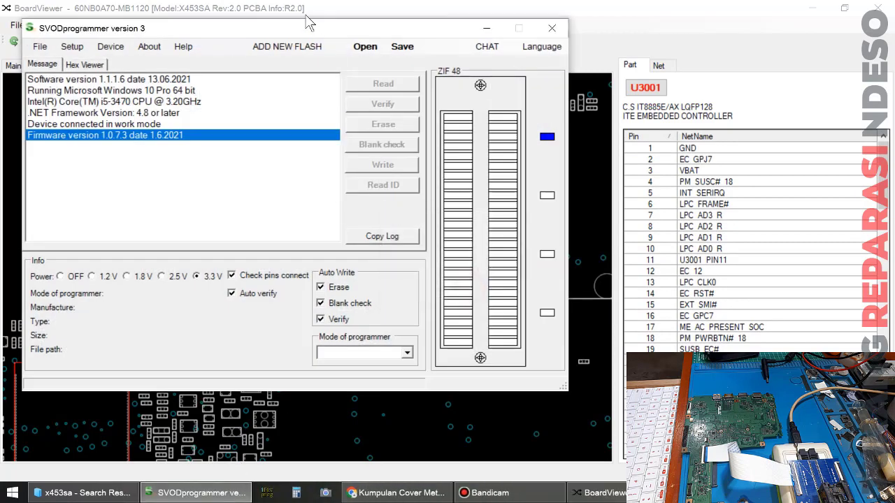
{"action": "left_click_drag", "start_coordinate": [298, 30], "coordinate": [373, 60]}
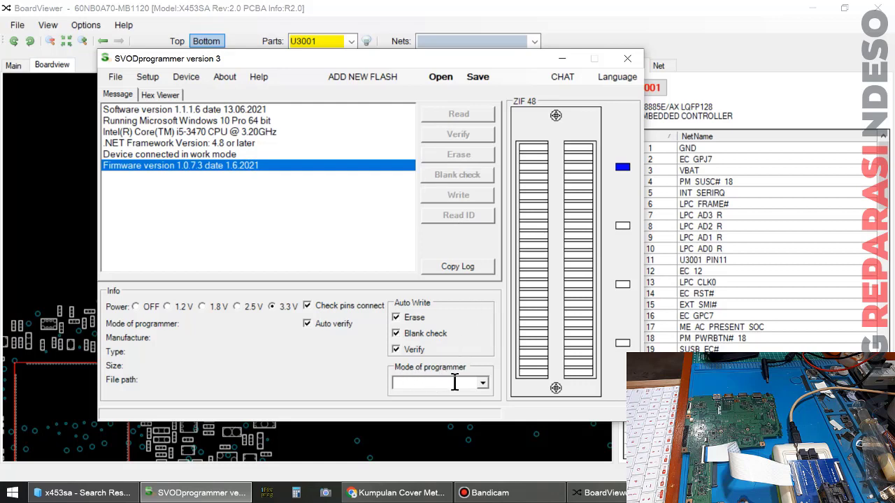
{"action": "left_click", "coordinate": [483, 383]}
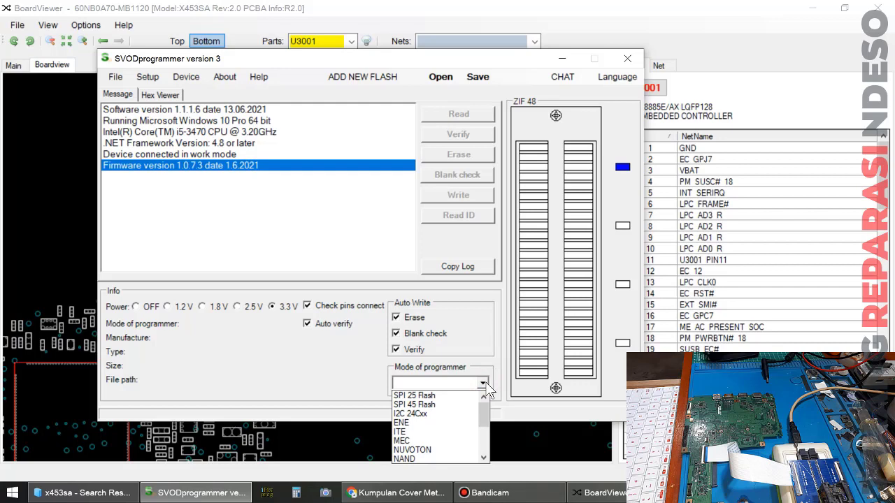
{"action": "left_click", "coordinate": [420, 432]}
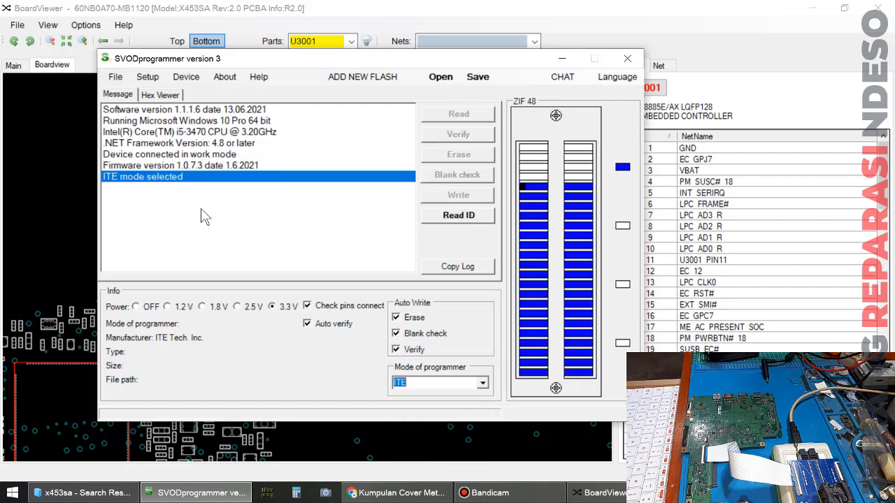
- Start a new motherboard entry named "ASUS X453SA IT8885E"
{"action": "left_click", "coordinate": [134, 79]}
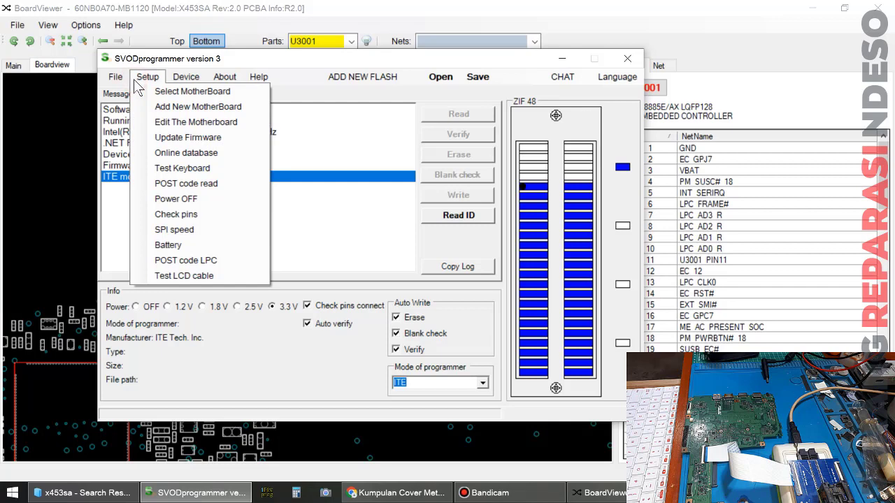
{"action": "left_click", "coordinate": [164, 110]}
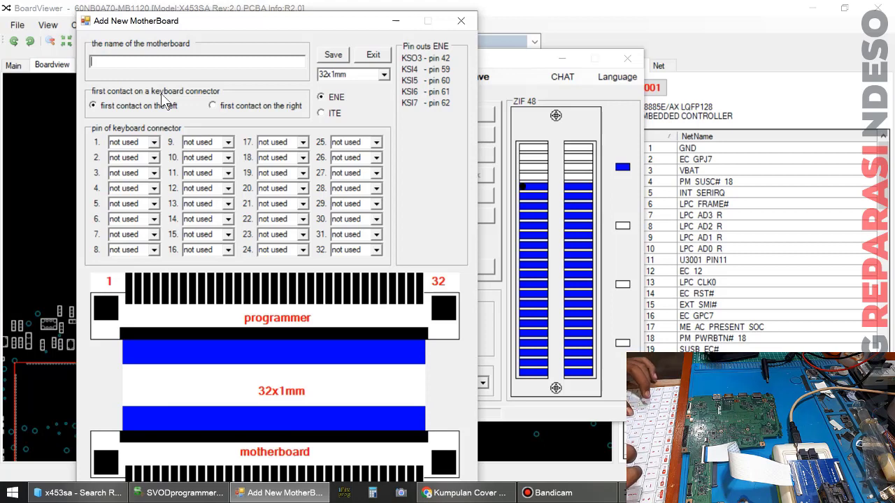
{"action": "type", "text": "A"}
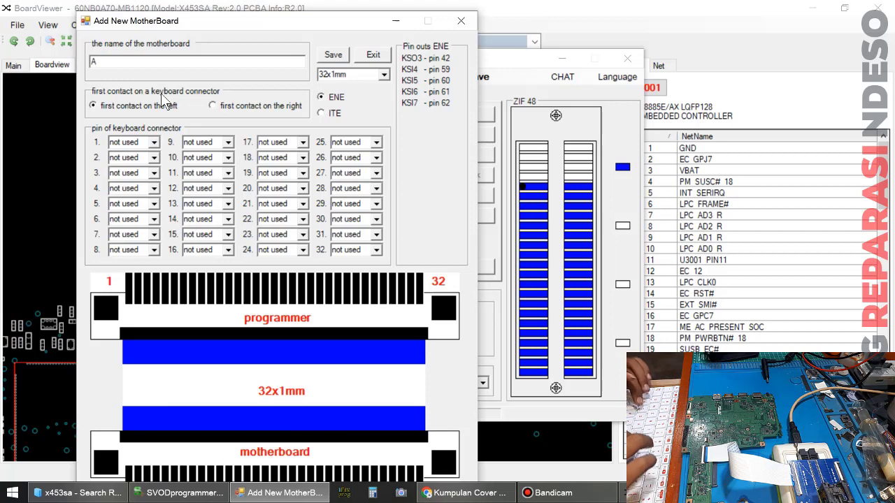
{"action": "type", "text": "SUS X45"}
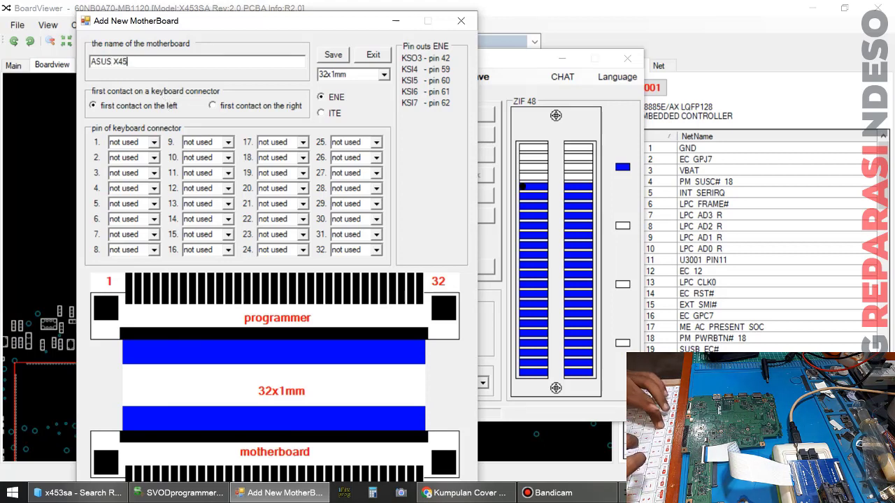
{"action": "type", "text": "3SA"}
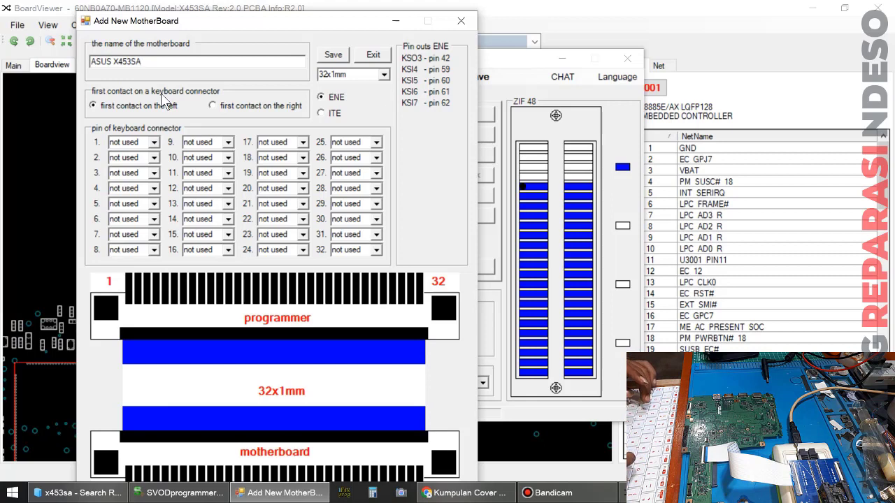
{"action": "type", "text": " IT88"}
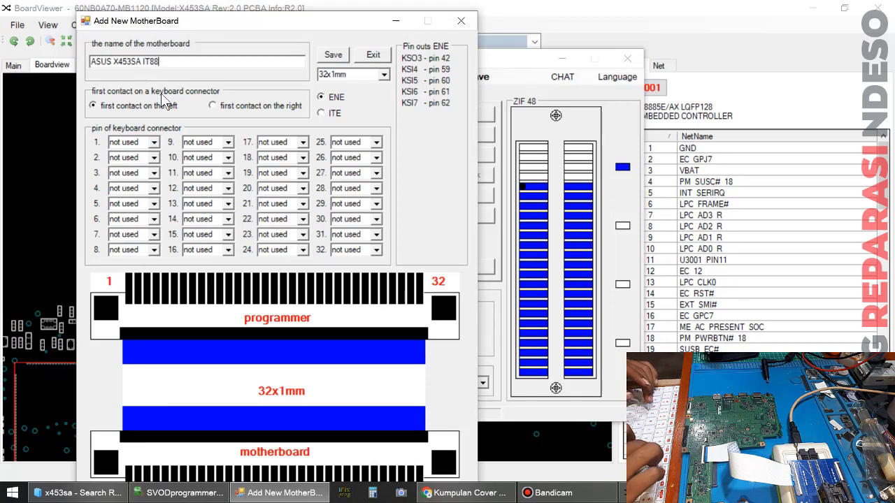
{"action": "type", "text": "85E"}
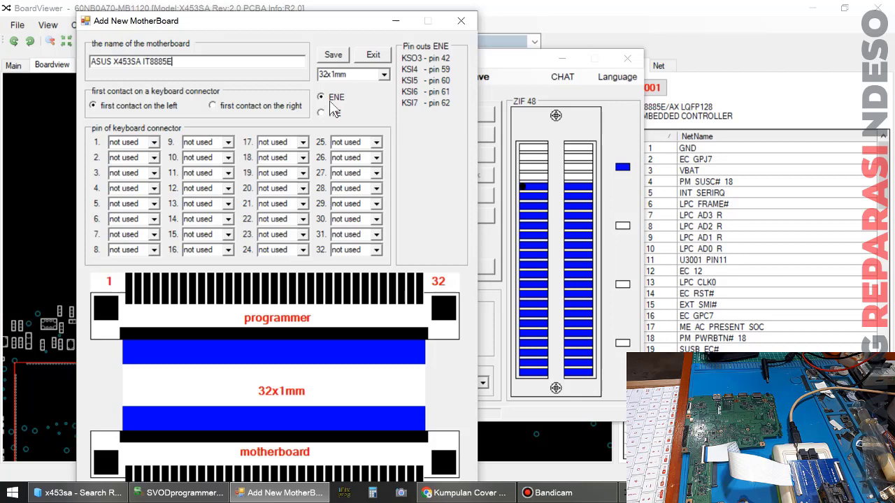
- In BoardViewer, show the board's top side and select the keyboard connector J3101 to read its pin count and pitch
{"action": "left_click", "coordinate": [48, 164]}
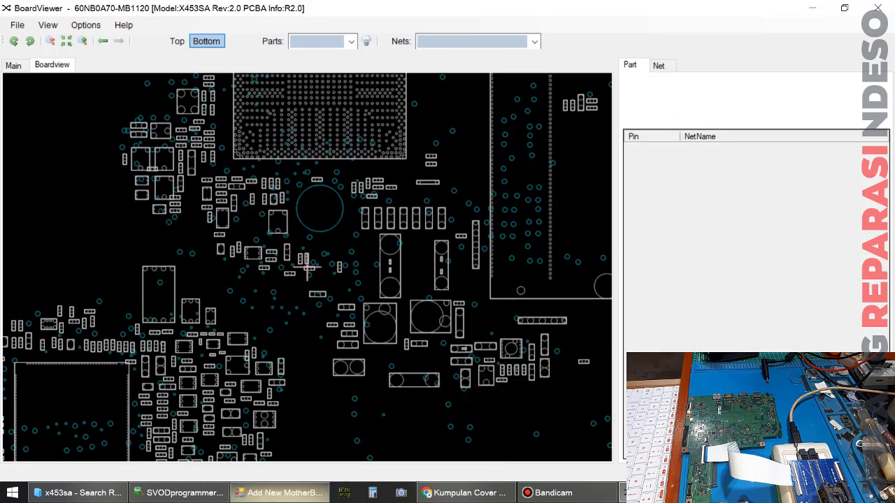
{"action": "left_click", "coordinate": [279, 493]}
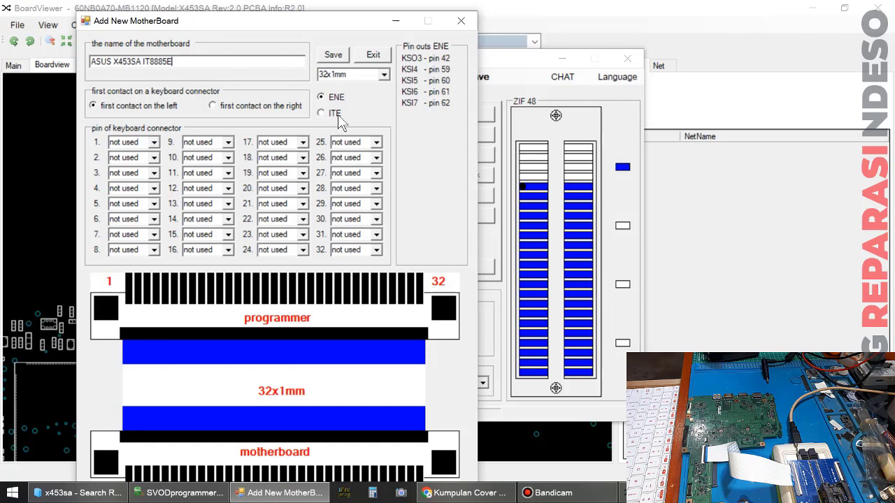
{"action": "left_click", "coordinate": [40, 200]}
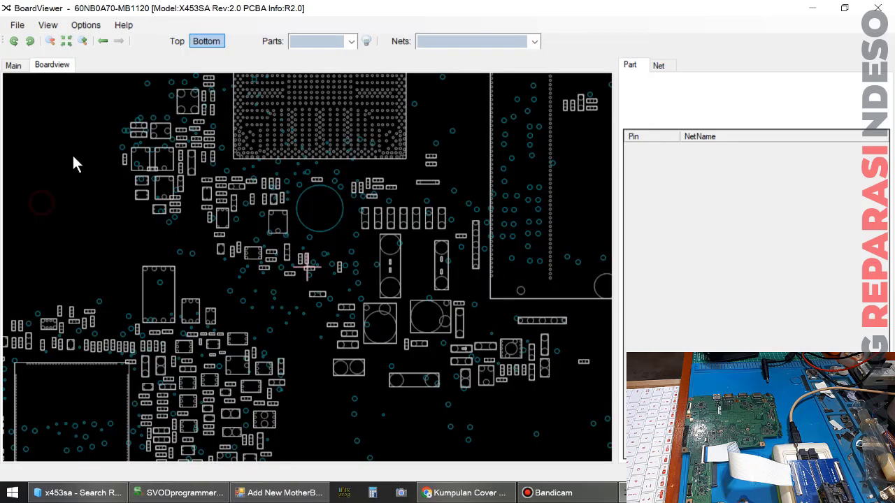
{"action": "left_click", "coordinate": [177, 41]}
{"action": "left_click_drag", "start_coordinate": [351, 304], "coordinate": [343, 208]}
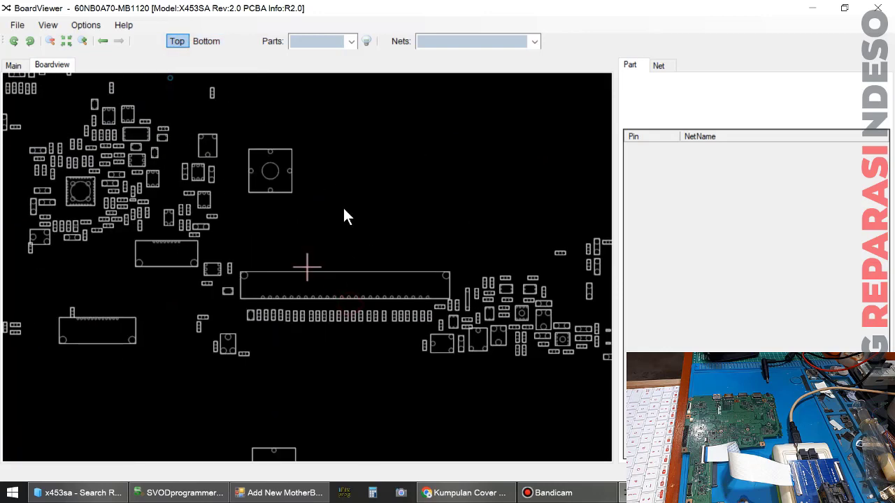
{"action": "mouse_move", "coordinate": [333, 287]}
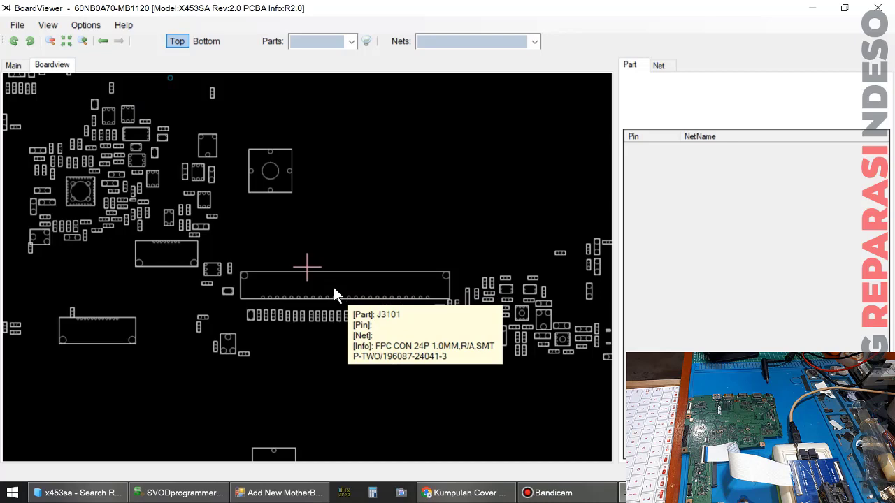
{"action": "scroll", "coordinate": [288, 252], "scroll_direction": "down", "scroll_amount": 5}
{"action": "scroll", "coordinate": [290, 252], "scroll_direction": "up", "scroll_amount": 7}
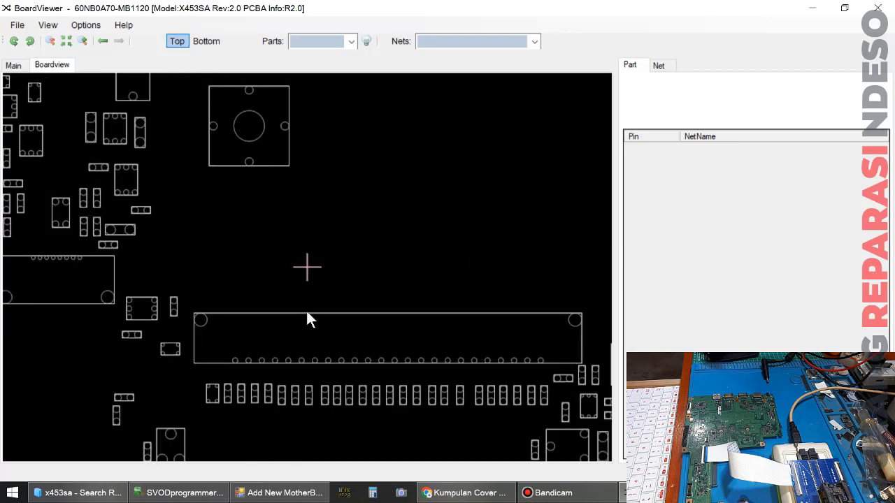
{"action": "left_click", "coordinate": [310, 330]}
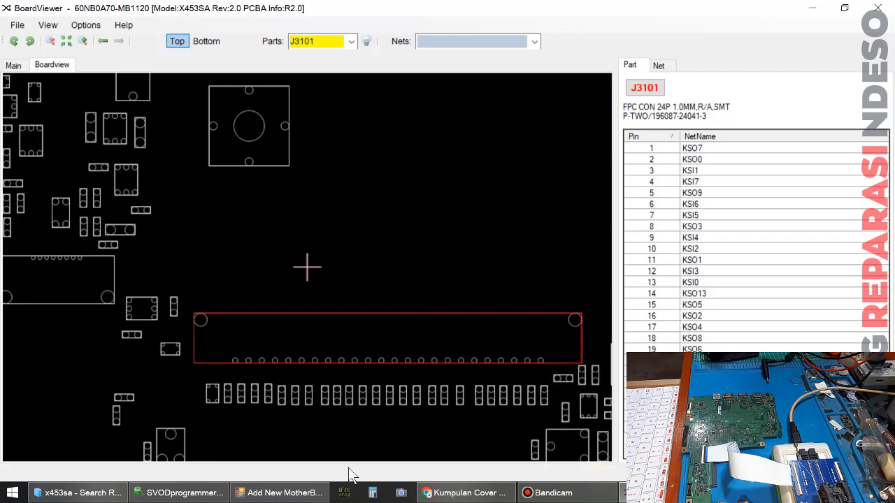
- Return to SVODprogrammer's new motherboard entry and set the keyboard cable size to 26x1mm
{"action": "left_click", "coordinate": [280, 493]}
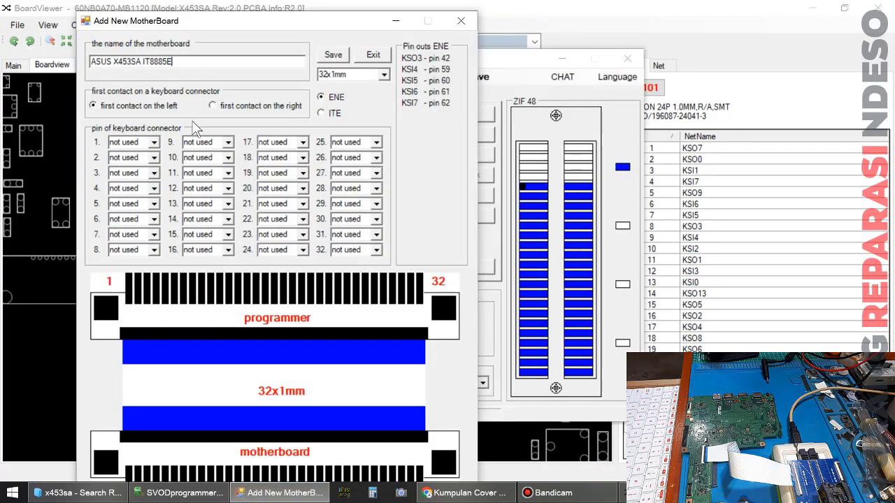
{"action": "left_click", "coordinate": [383, 77]}
{"action": "scroll", "coordinate": [363, 115], "scroll_direction": "up", "scroll_amount": 2}
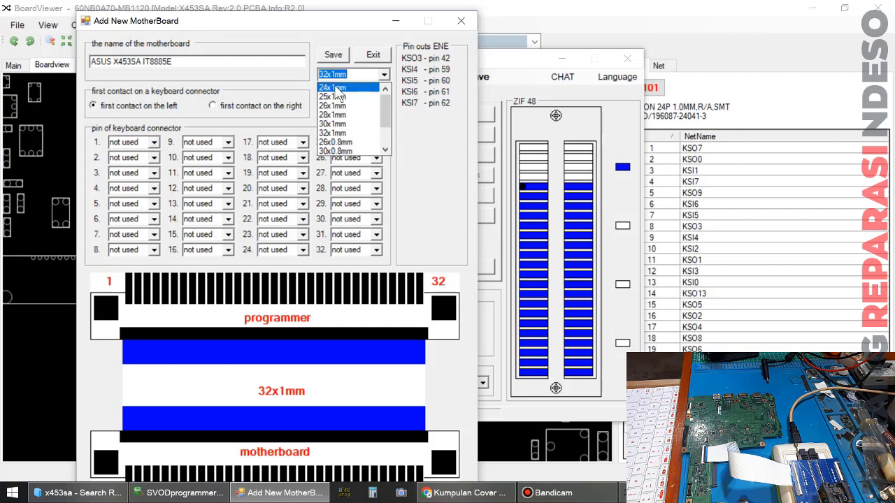
{"action": "left_click", "coordinate": [338, 106]}
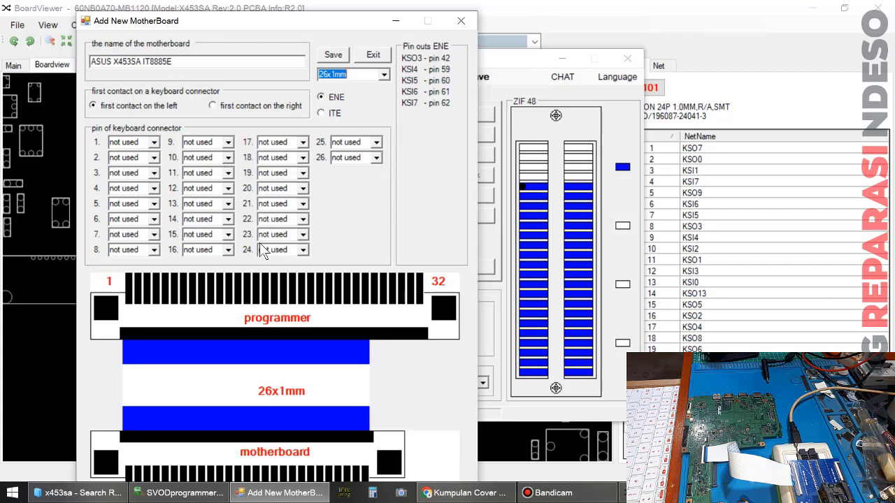
{"action": "left_click_drag", "start_coordinate": [348, 30], "coordinate": [344, 19]}
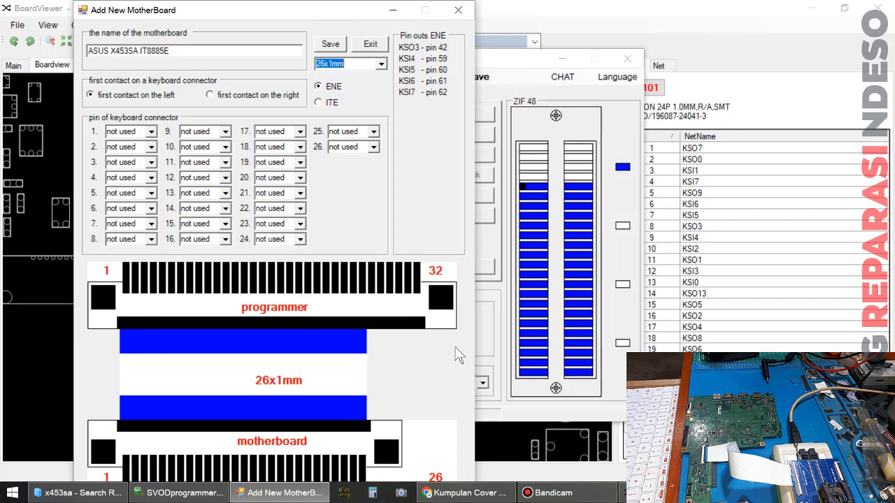
- In BoardViewer, locate pin 1 (KSO7) on the keyboard connector J3101
{"action": "left_click", "coordinate": [607, 475]}
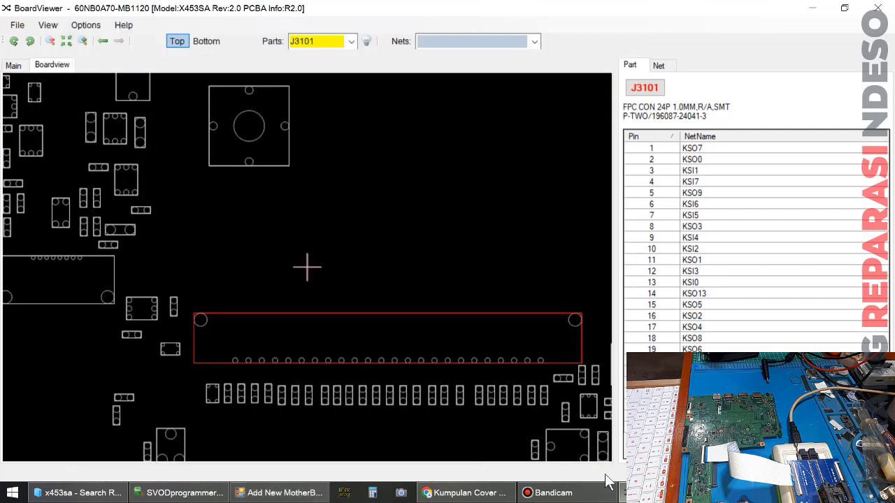
{"action": "mouse_move", "coordinate": [465, 369]}
{"action": "left_click", "coordinate": [540, 361]}
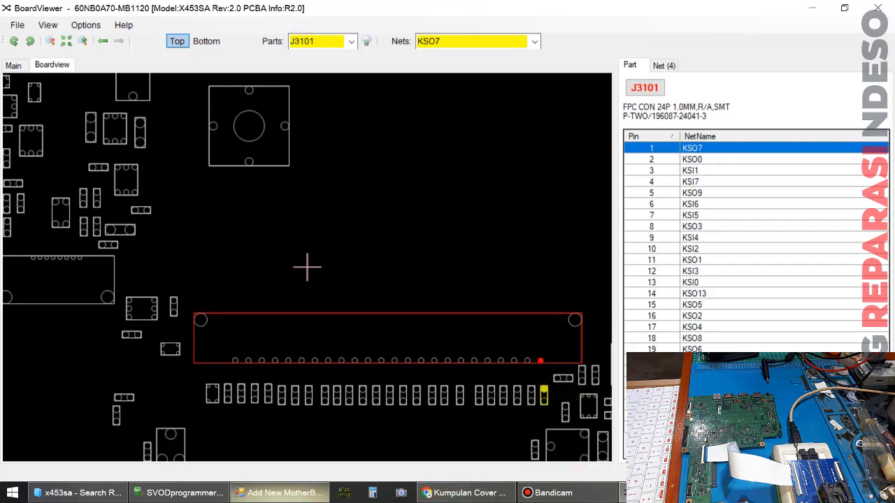
- Back in SVODprogrammer's new motherboard entry, set the first keyboard contact on the right and the controller type to ITE
{"action": "left_click", "coordinate": [278, 493]}
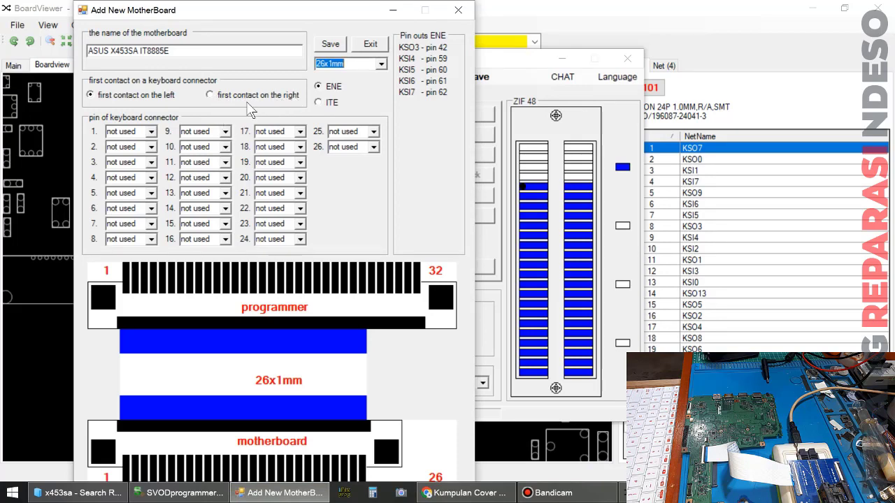
{"action": "left_click", "coordinate": [210, 95]}
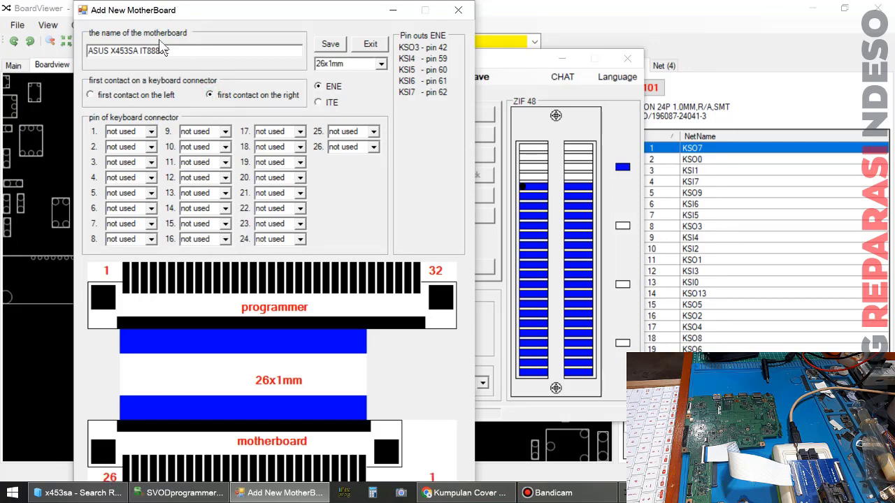
{"action": "left_click", "coordinate": [90, 96]}
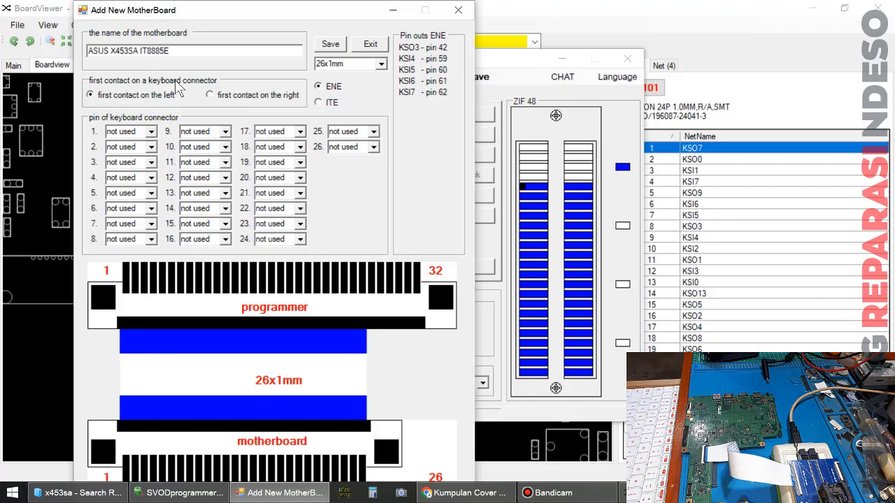
{"action": "left_click", "coordinate": [212, 95]}
{"action": "left_click", "coordinate": [318, 102]}
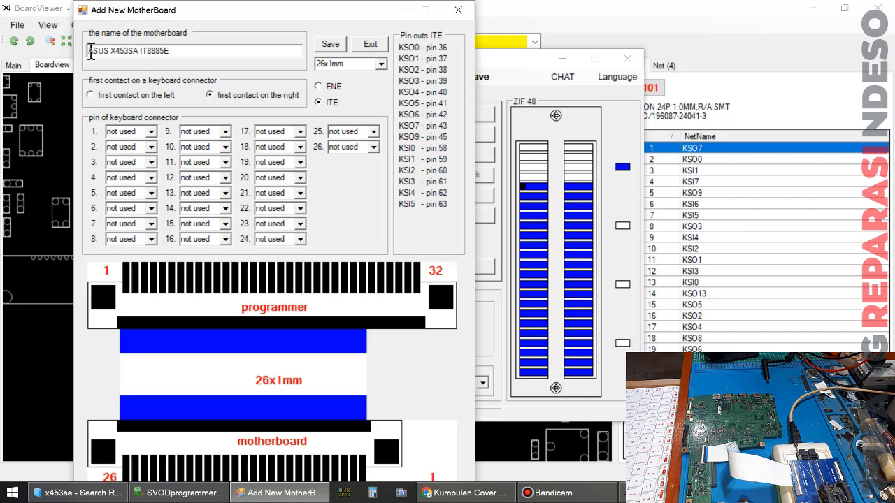
{"action": "left_click_drag", "start_coordinate": [91, 54], "coordinate": [168, 51]}
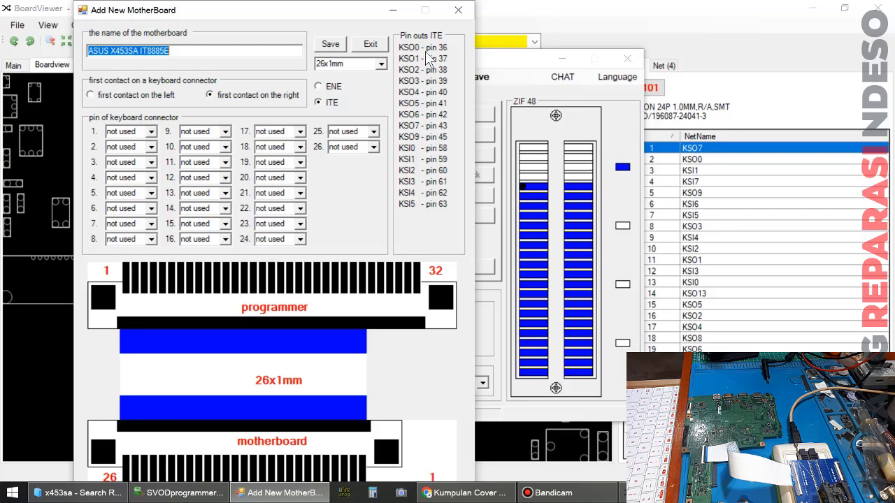
{"action": "left_click", "coordinate": [150, 132]}
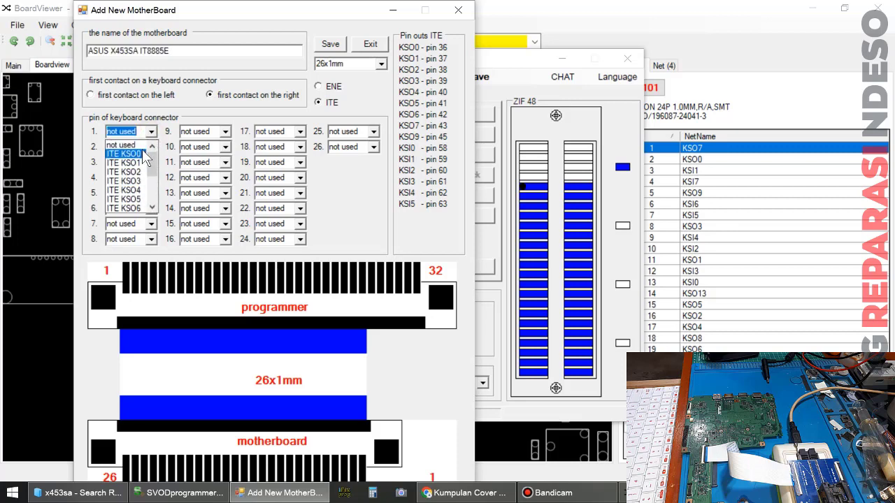
{"action": "left_click", "coordinate": [143, 154]}
{"action": "left_click", "coordinate": [151, 132]}
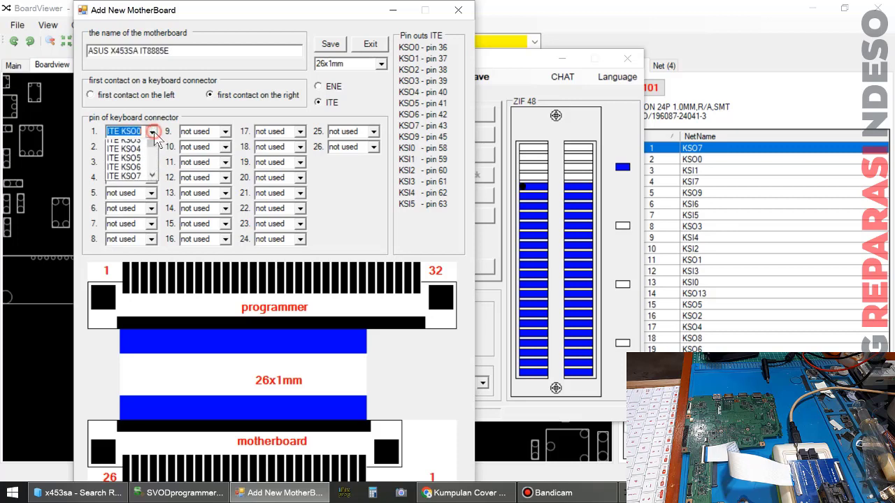
{"action": "scroll", "coordinate": [133, 182], "scroll_direction": "down", "scroll_amount": 3}
{"action": "scroll", "coordinate": [135, 194], "scroll_direction": "up", "scroll_amount": 3}
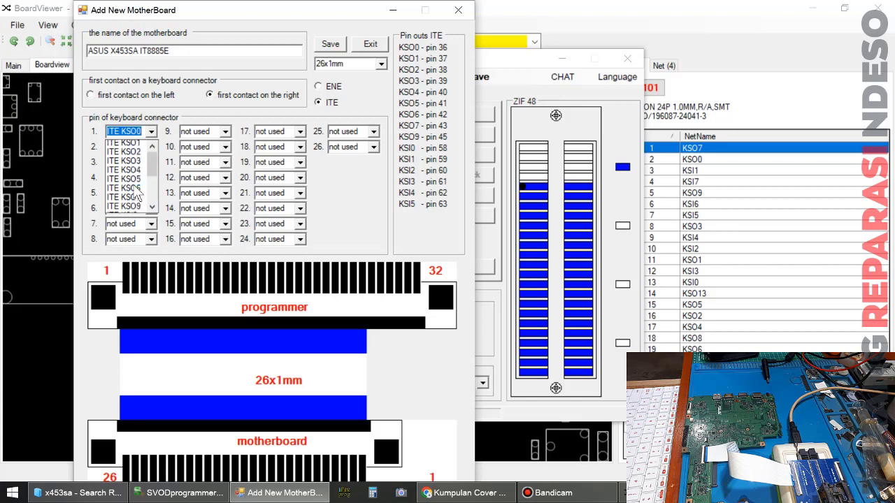
{"action": "left_click", "coordinate": [140, 145]}
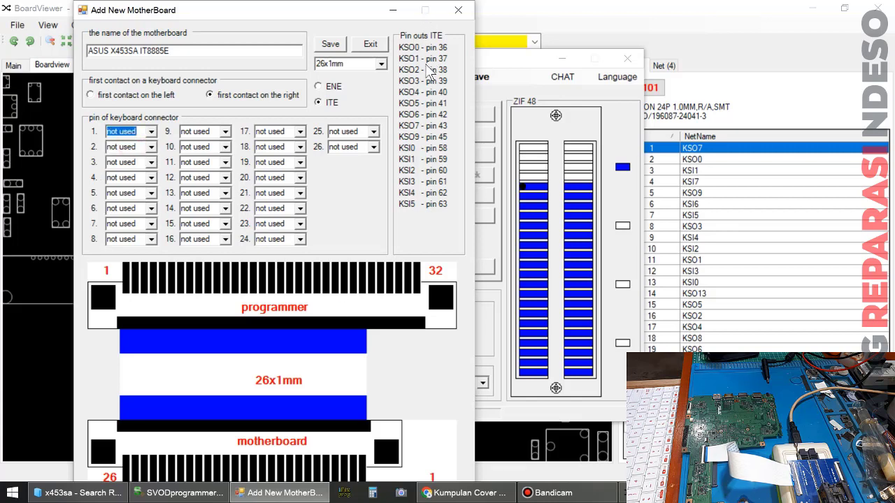
- Switch to BoardViewer, locate pin 2 (KSO0) on the keyboard connector J3101, and return to the new motherboard entry
{"action": "left_click", "coordinate": [524, 12]}
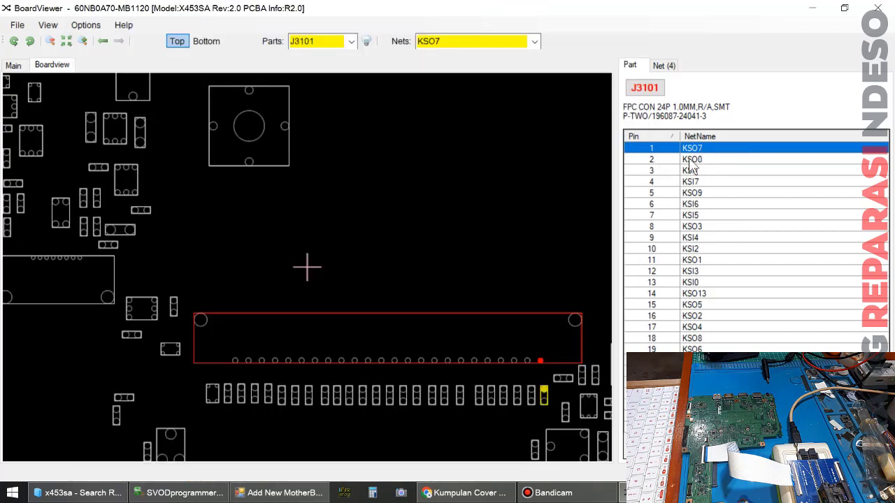
{"action": "left_click", "coordinate": [678, 159]}
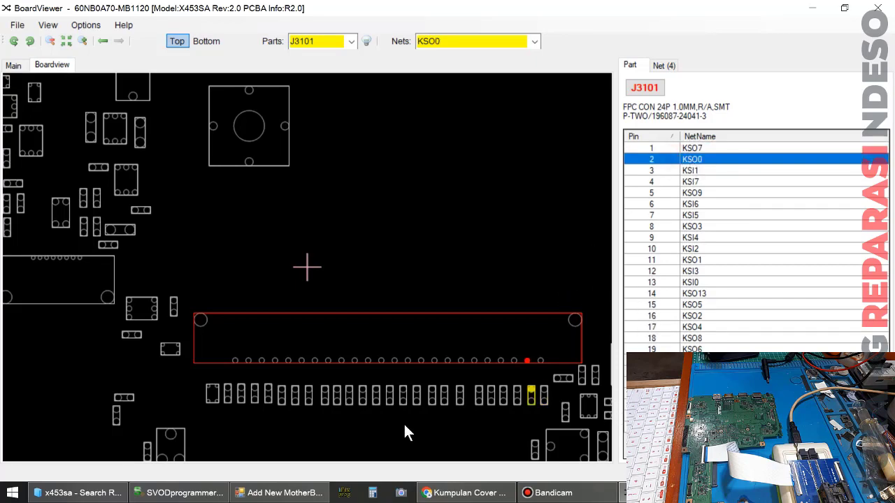
{"action": "left_click", "coordinate": [295, 493]}
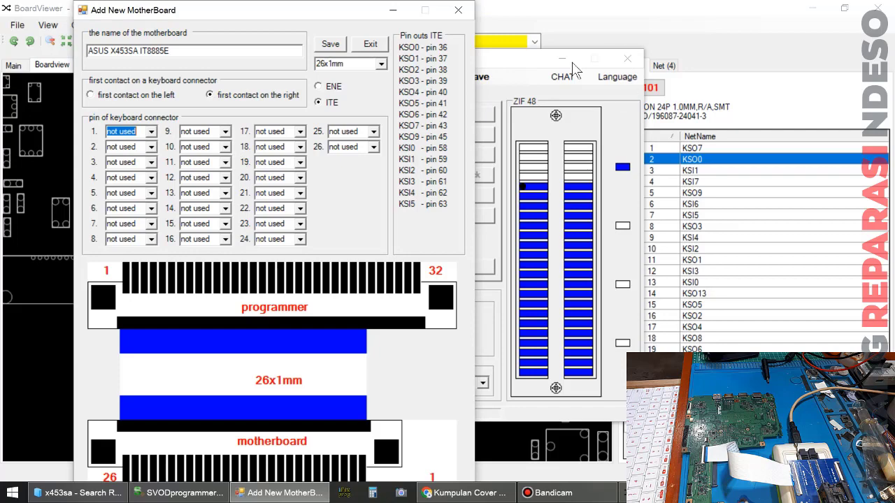
- Restore BoardViewer to a smaller window and arrange it beside the new motherboard entry, keeping the pin assignments and J3101 net list visible together
{"action": "left_click", "coordinate": [709, 12]}
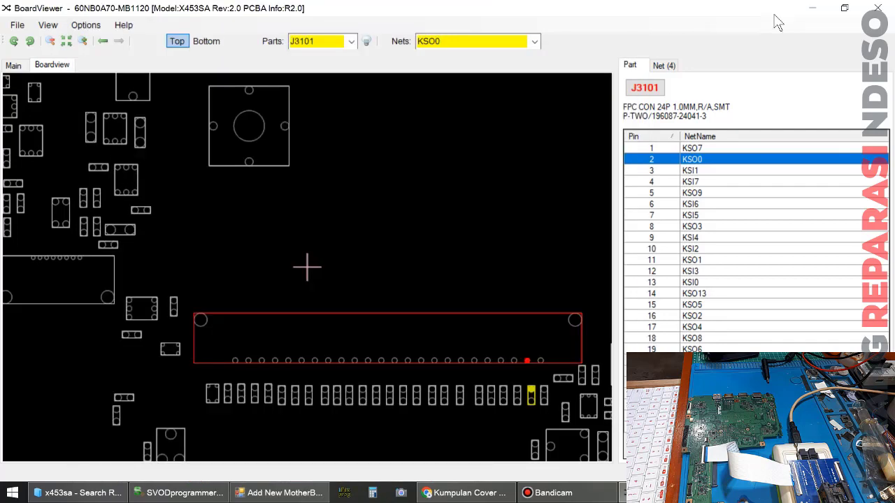
{"action": "left_click", "coordinate": [844, 8]}
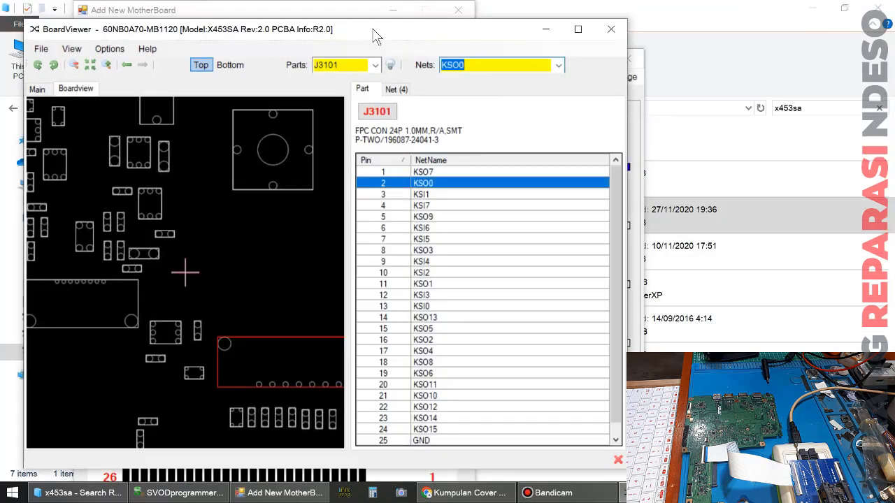
{"action": "left_click_drag", "start_coordinate": [371, 30], "coordinate": [636, 7]}
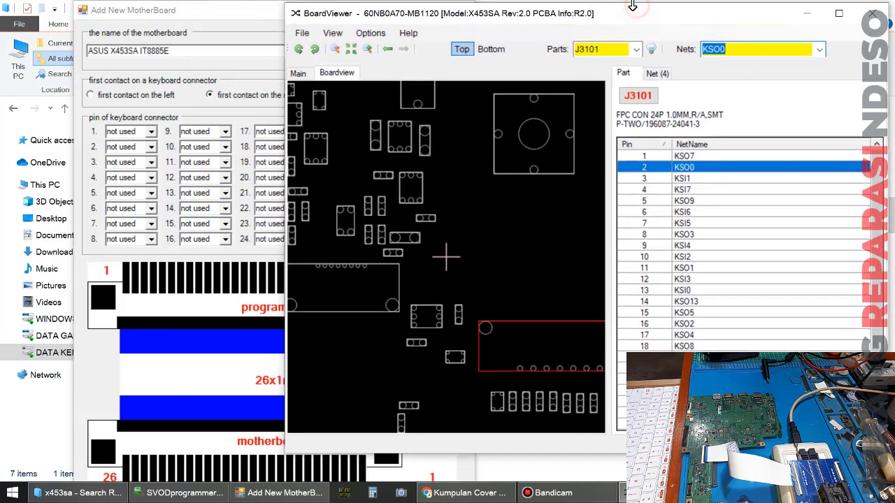
{"action": "left_click", "coordinate": [197, 19]}
{"action": "left_click_drag", "start_coordinate": [197, 20], "coordinate": [306, 18]}
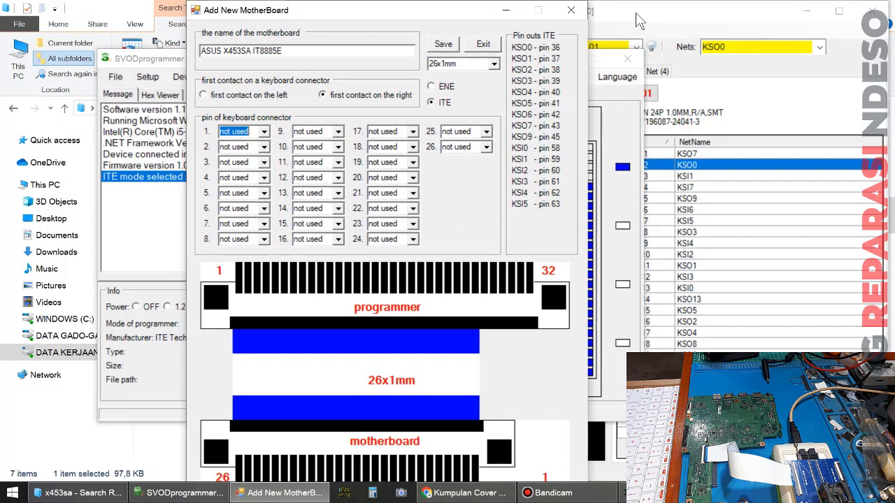
{"action": "left_click_drag", "start_coordinate": [637, 20], "coordinate": [657, 19]}
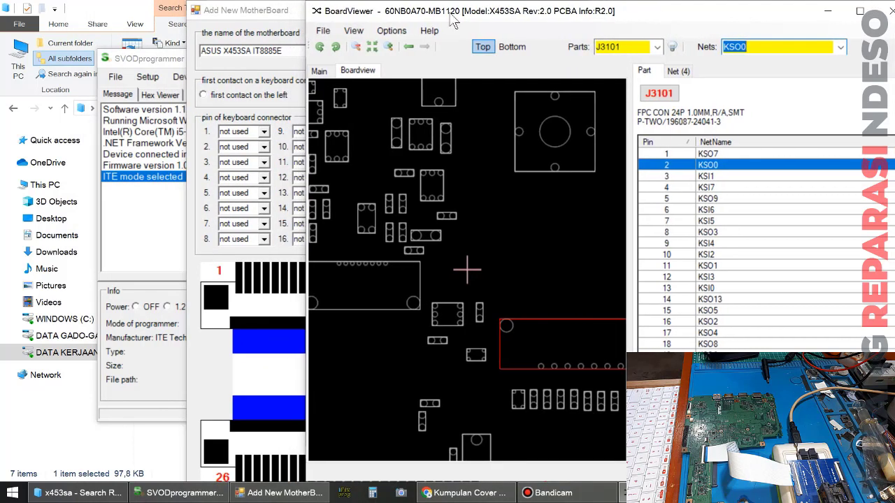
{"action": "left_click", "coordinate": [299, 14]}
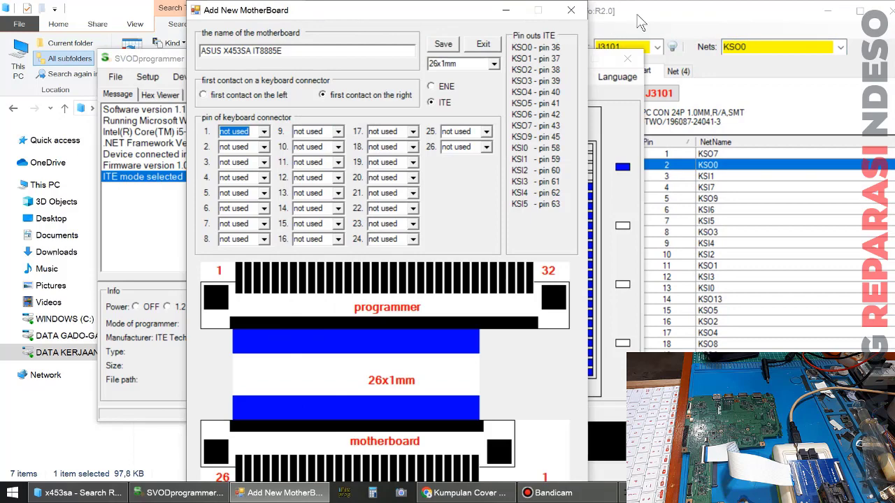
{"action": "left_click_drag", "start_coordinate": [642, 21], "coordinate": [678, 23]}
{"action": "left_click", "coordinate": [374, 98]}
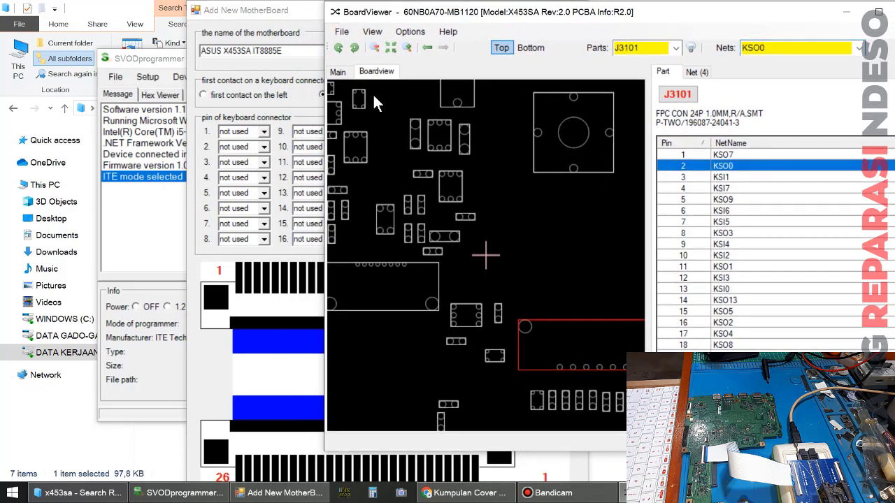
{"action": "left_click", "coordinate": [299, 20]}
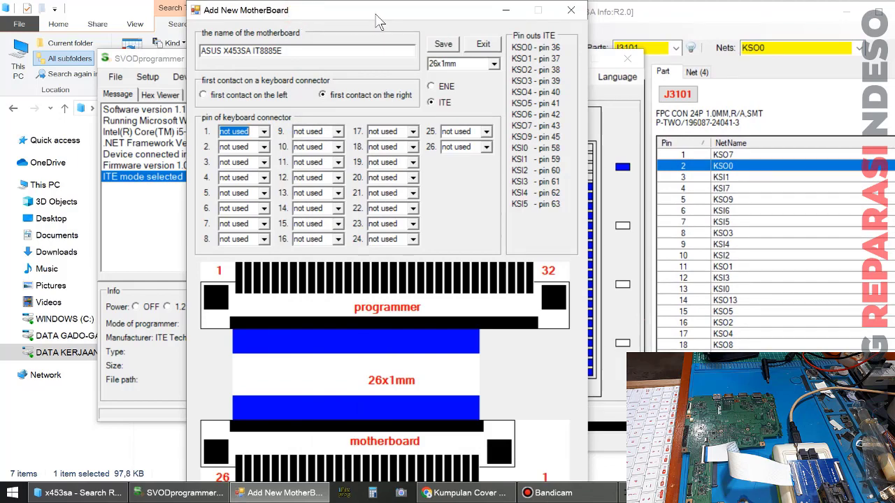
{"action": "left_click_drag", "start_coordinate": [375, 15], "coordinate": [439, 13]}
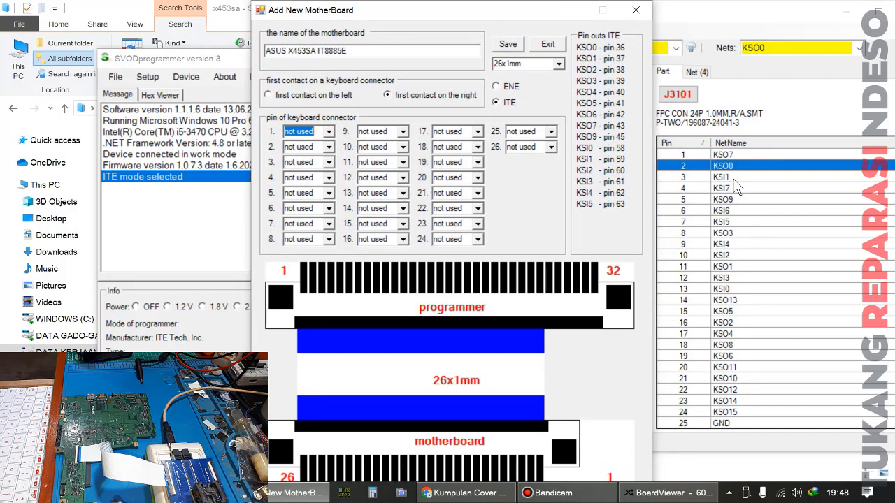
- In the new motherboard entry, assign ITE KSO0 to keyboard connector pin 2, ITE KSO1 to pin 11 and ITE KSO2 to pin 16
{"action": "left_click", "coordinate": [328, 147]}
{"action": "left_click", "coordinate": [310, 166]}
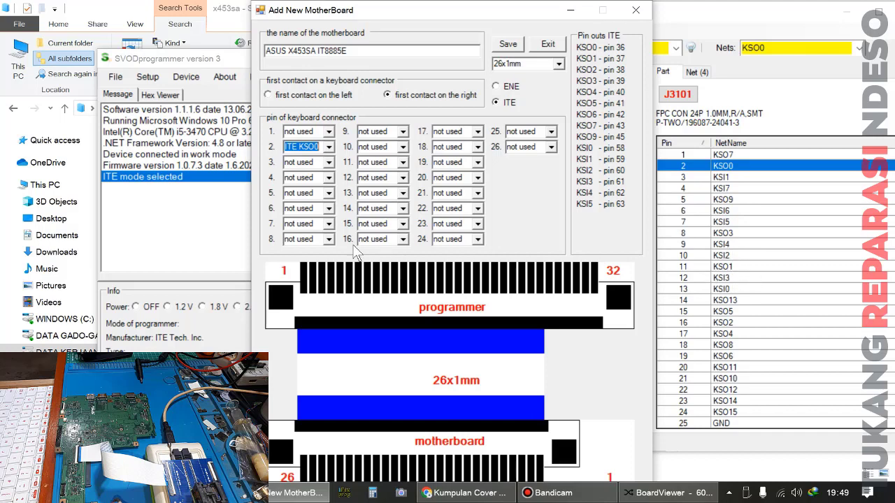
{"action": "left_click", "coordinate": [401, 164]}
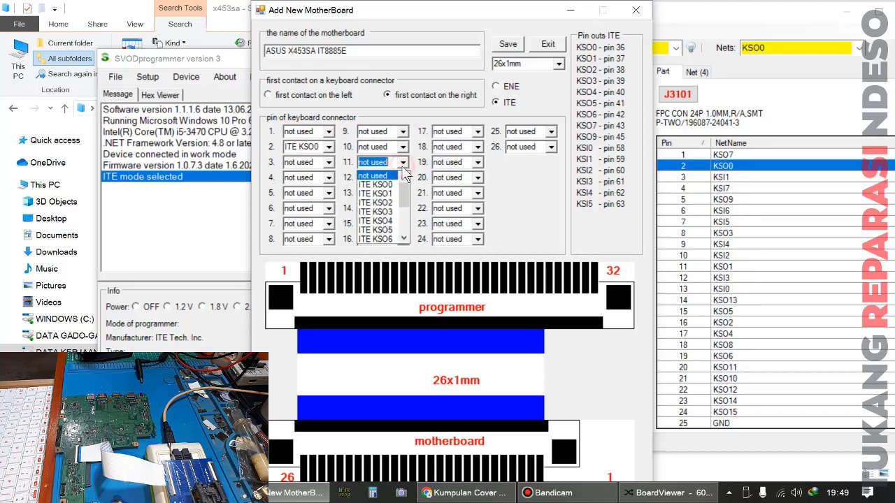
{"action": "left_click", "coordinate": [390, 194]}
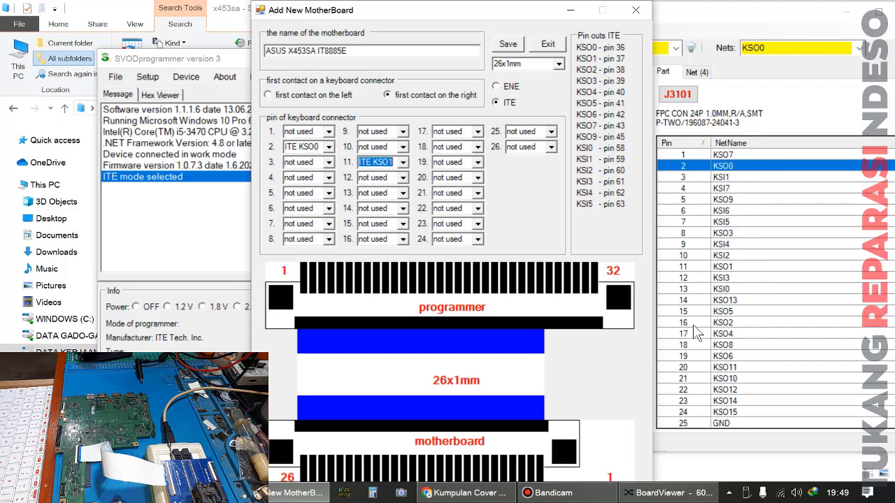
{"action": "left_click", "coordinate": [401, 240]}
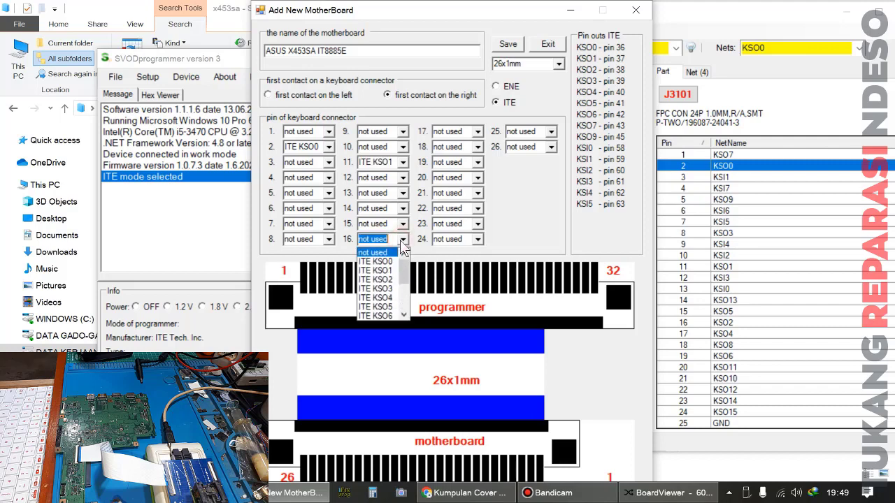
{"action": "left_click", "coordinate": [386, 281]}
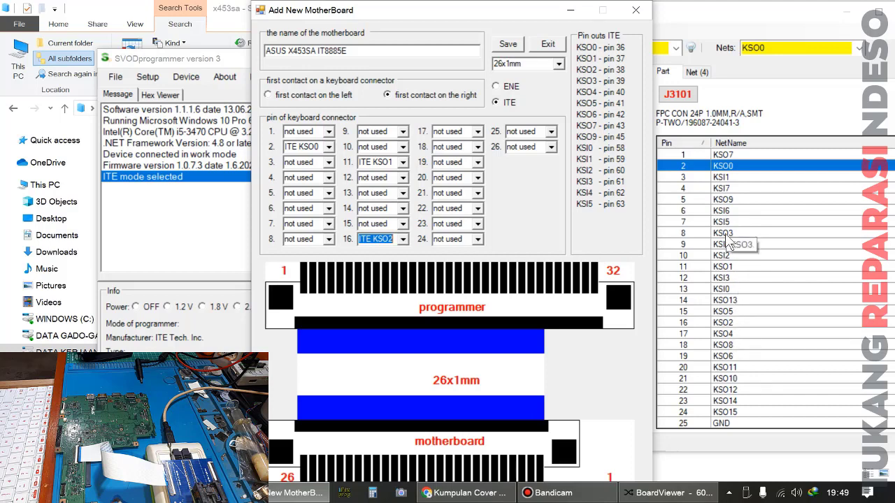
- Assign ITE KSO3 to keyboard connector pin 8, ITE KSO4 to pin 17 and ITE KSO5 to pin 15
{"action": "left_click", "coordinate": [328, 239]}
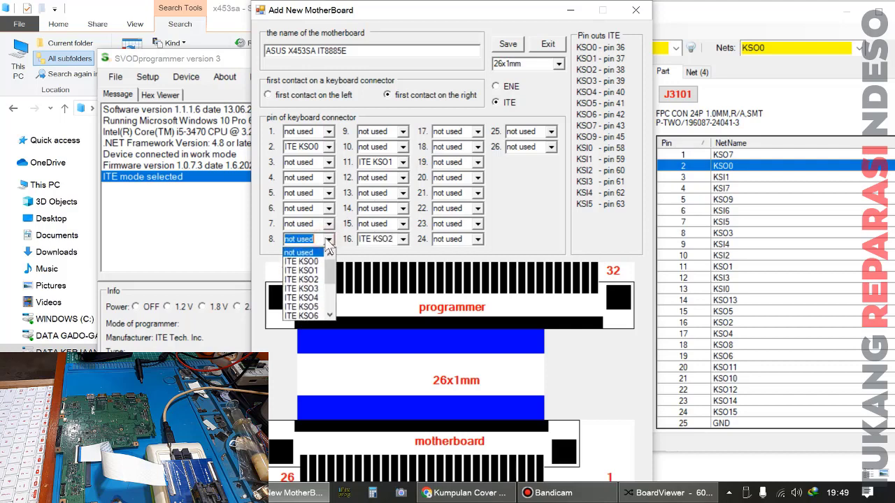
{"action": "left_click", "coordinate": [303, 289]}
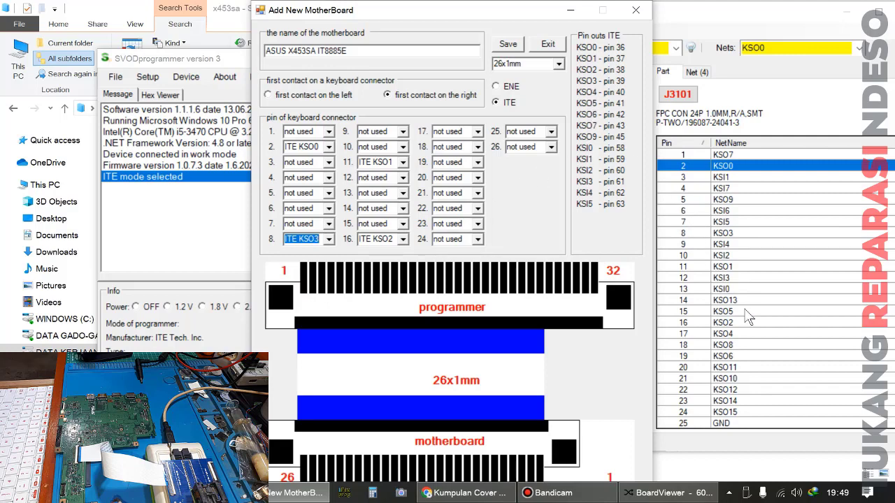
{"action": "left_click", "coordinate": [478, 132]}
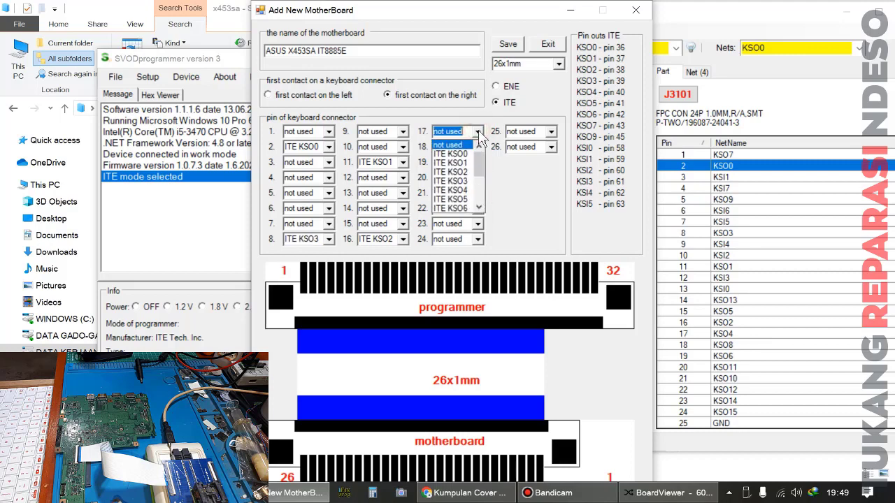
{"action": "left_click", "coordinate": [463, 190]}
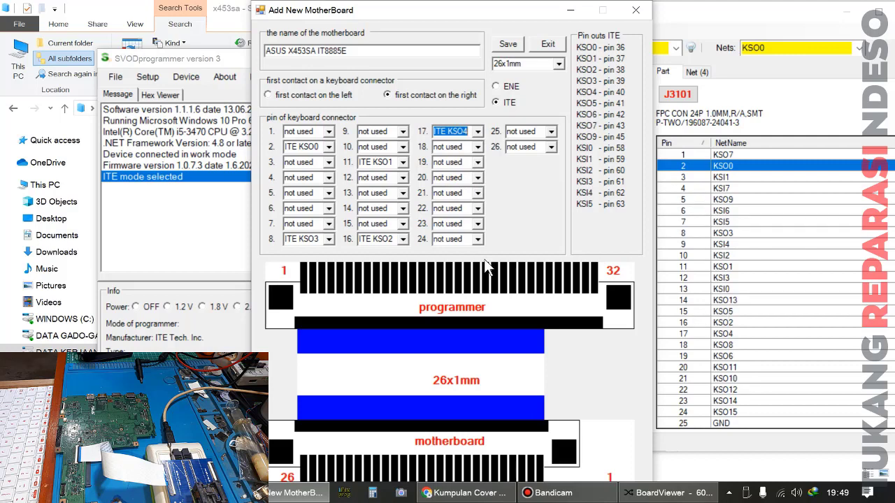
{"action": "left_click", "coordinate": [403, 224]}
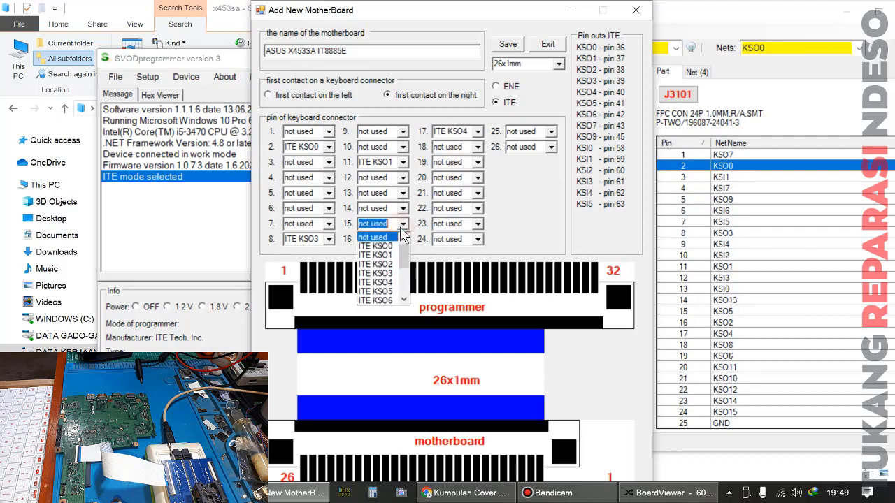
{"action": "left_click", "coordinate": [395, 290]}
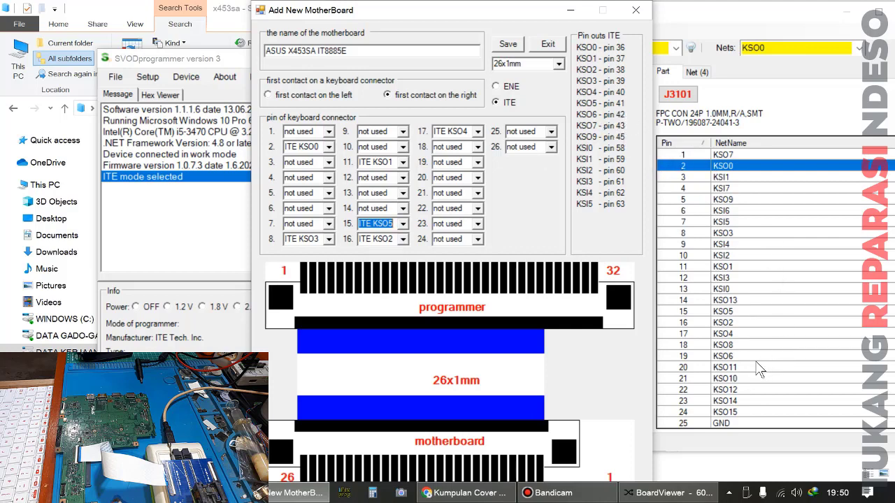
- Assign ITE KSO6 to keyboard connector pin 19, ITE KSO7 to pin 1 and ITE KSO9 to pin 5
{"action": "left_click", "coordinate": [477, 161]}
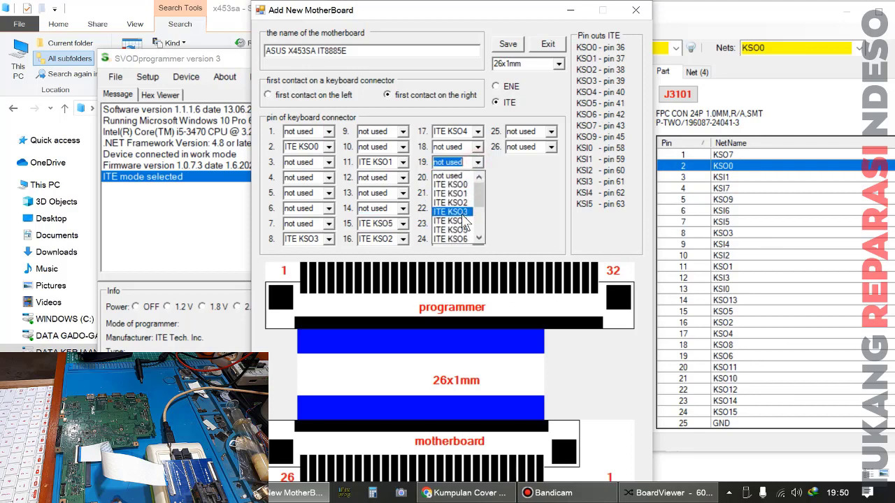
{"action": "left_click", "coordinate": [459, 239]}
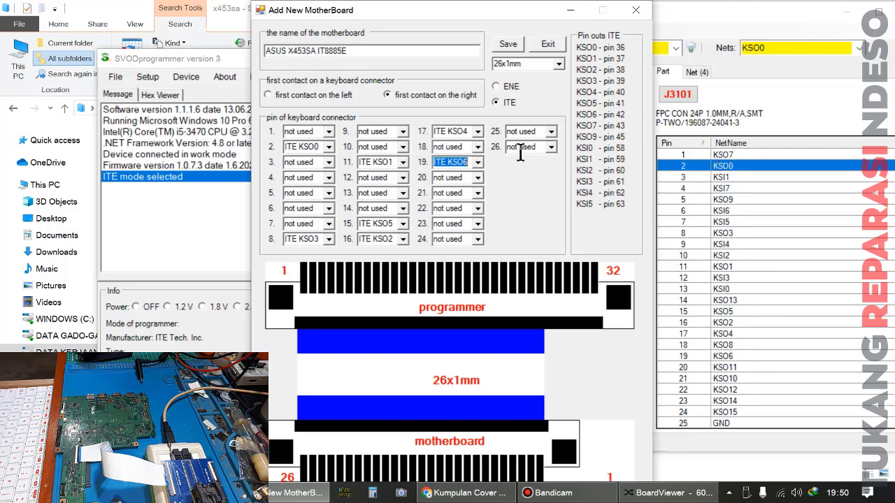
{"action": "left_click", "coordinate": [327, 133]}
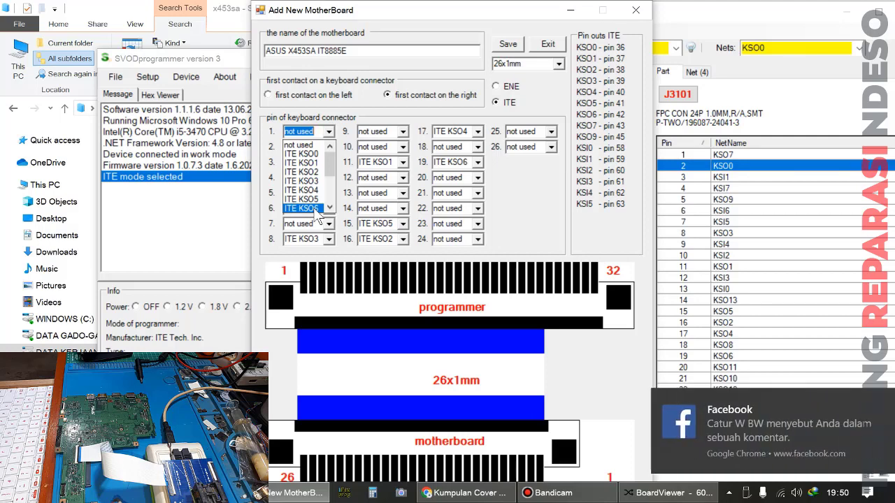
{"action": "scroll", "coordinate": [318, 209], "scroll_direction": "down", "scroll_amount": 1}
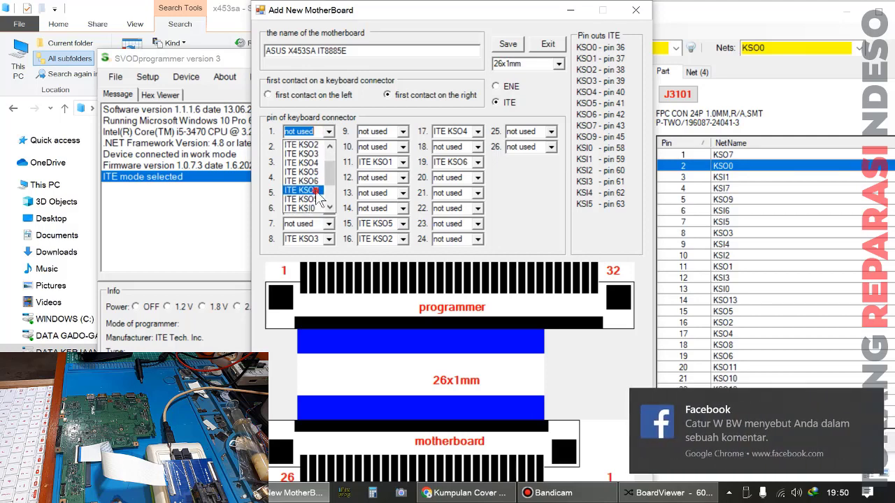
{"action": "left_click", "coordinate": [316, 191]}
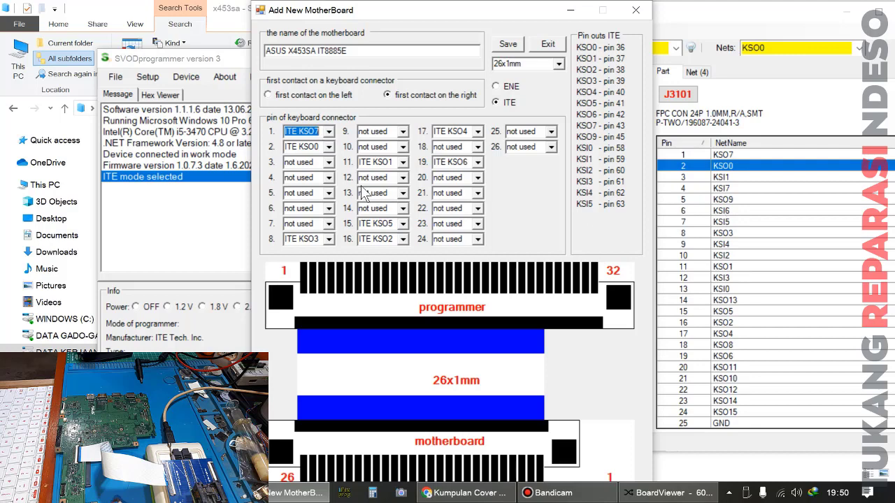
{"action": "left_click", "coordinate": [327, 195]}
{"action": "scroll", "coordinate": [311, 235], "scroll_direction": "down", "scroll_amount": 2}
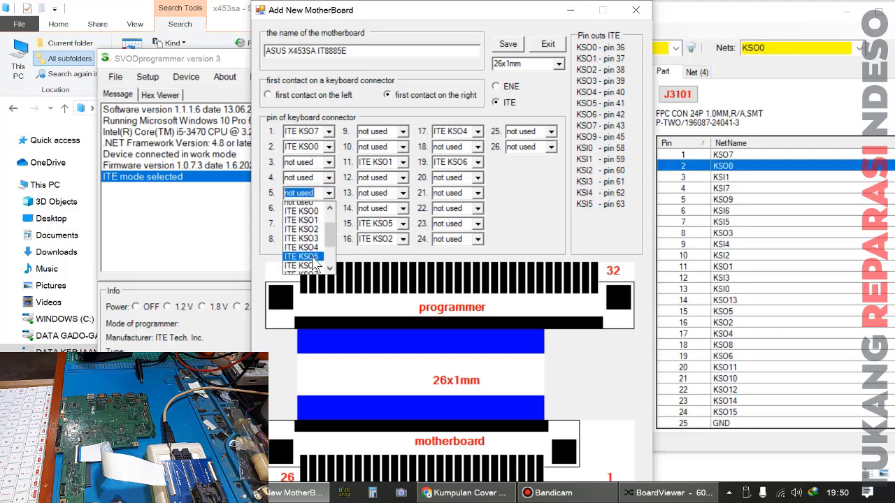
{"action": "left_click", "coordinate": [310, 234]}
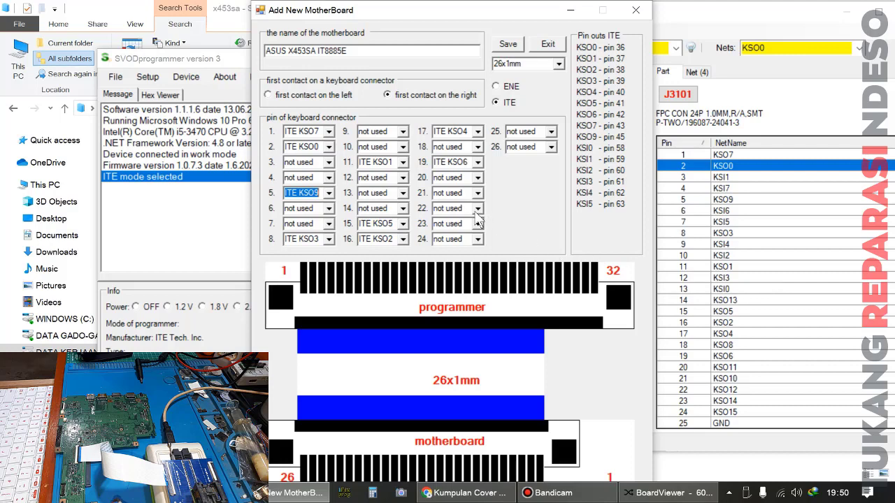
- Assign ITE KSI0 to keyboard connector pin 13 and ITE KSI1 to pin 3
{"action": "left_click", "coordinate": [401, 194]}
{"action": "scroll", "coordinate": [395, 241], "scroll_direction": "down", "scroll_amount": 5}
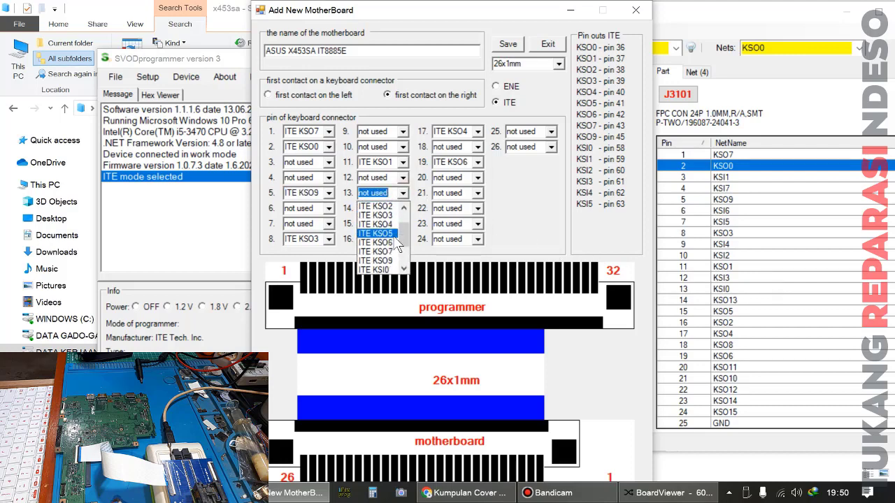
{"action": "left_click", "coordinate": [383, 243]}
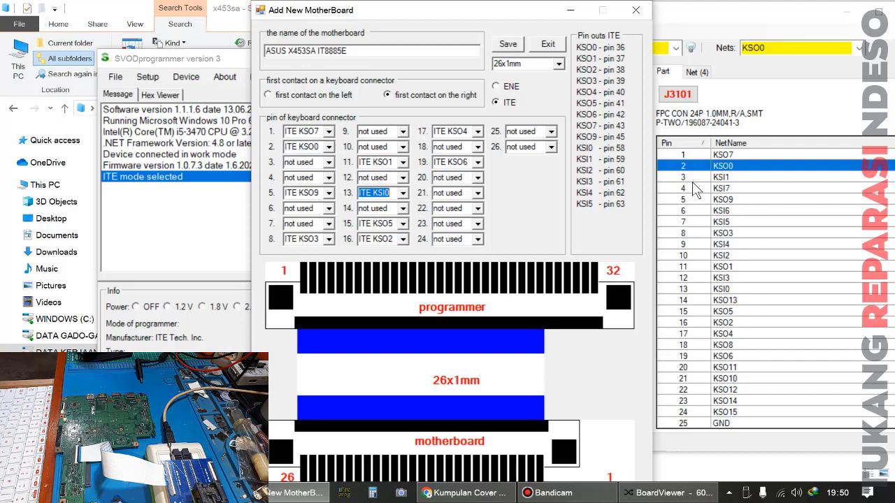
{"action": "left_click", "coordinate": [329, 162]}
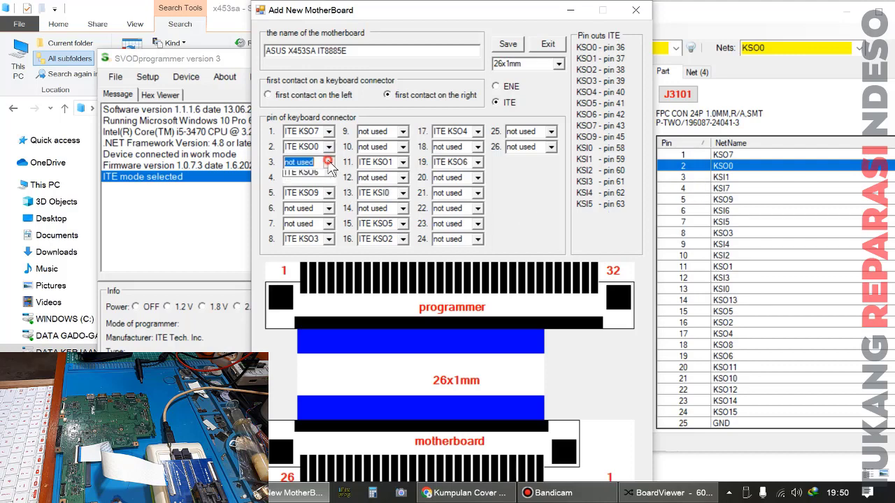
{"action": "scroll", "coordinate": [307, 210], "scroll_direction": "down", "scroll_amount": 5}
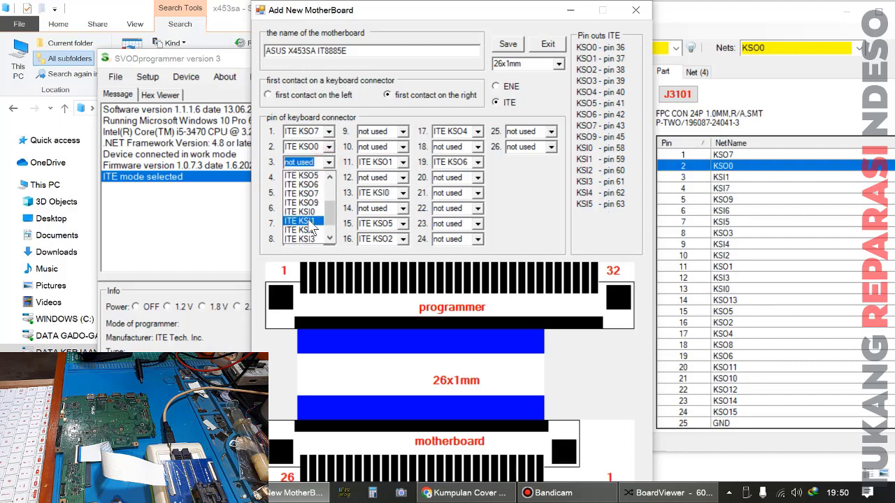
{"action": "left_click", "coordinate": [308, 222]}
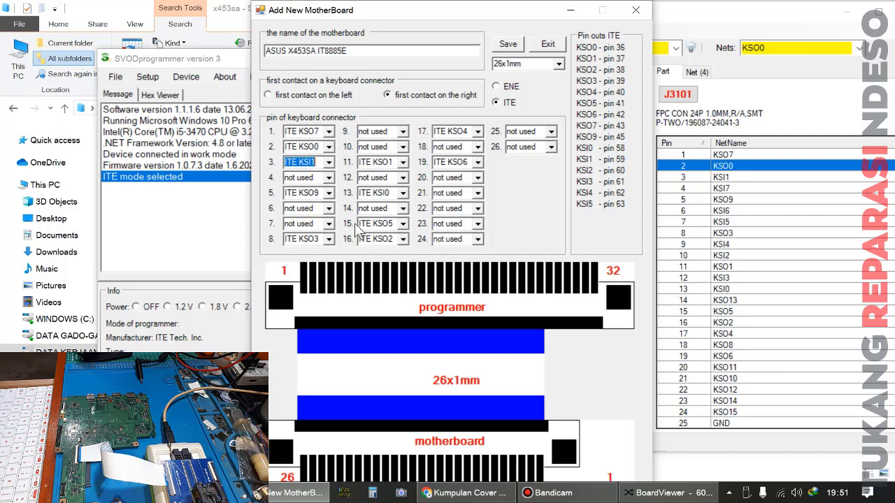
- Assign ITE KSI2 to keyboard connector pin 10 and ITE KSI3 to pin 12
{"action": "left_click", "coordinate": [402, 146]}
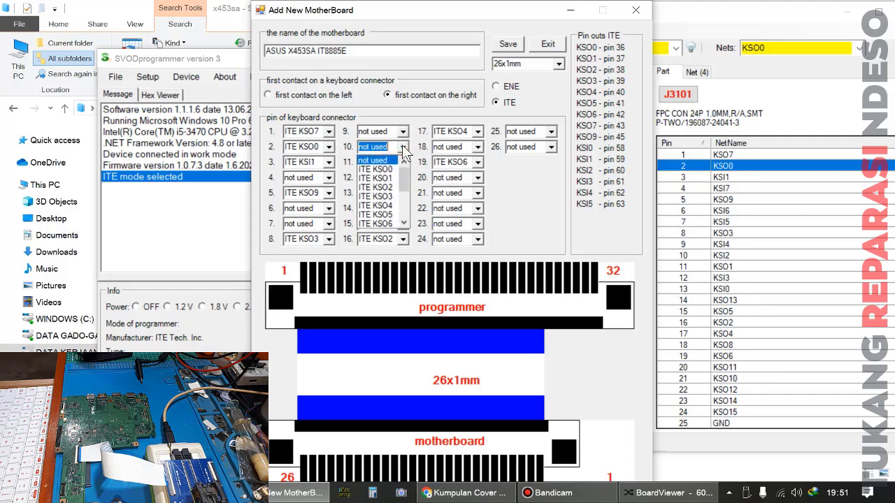
{"action": "scroll", "coordinate": [395, 200], "scroll_direction": "down", "scroll_amount": 3}
{"action": "left_click", "coordinate": [394, 197]}
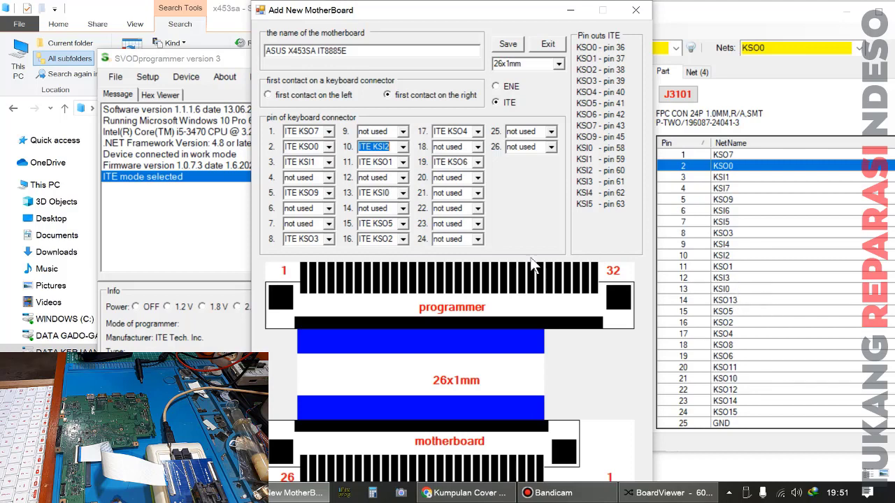
{"action": "left_click", "coordinate": [402, 178]}
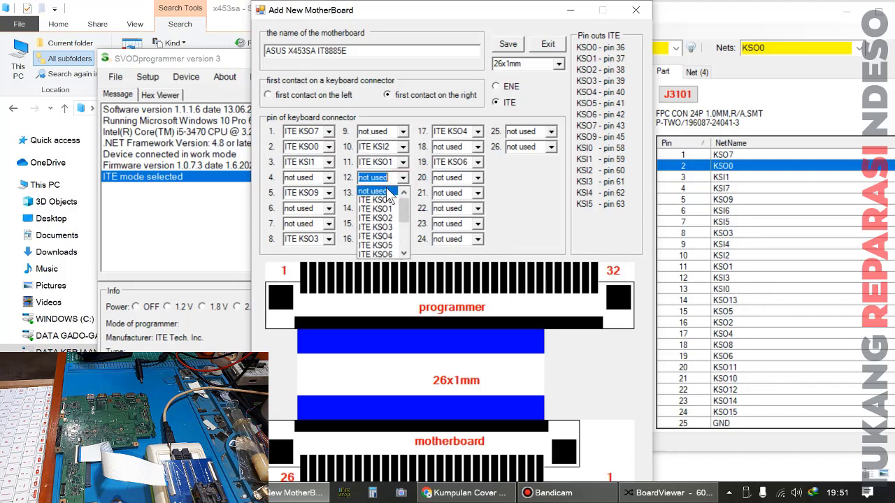
{"action": "scroll", "coordinate": [388, 214], "scroll_direction": "down", "scroll_amount": 2}
{"action": "left_click", "coordinate": [381, 236]}
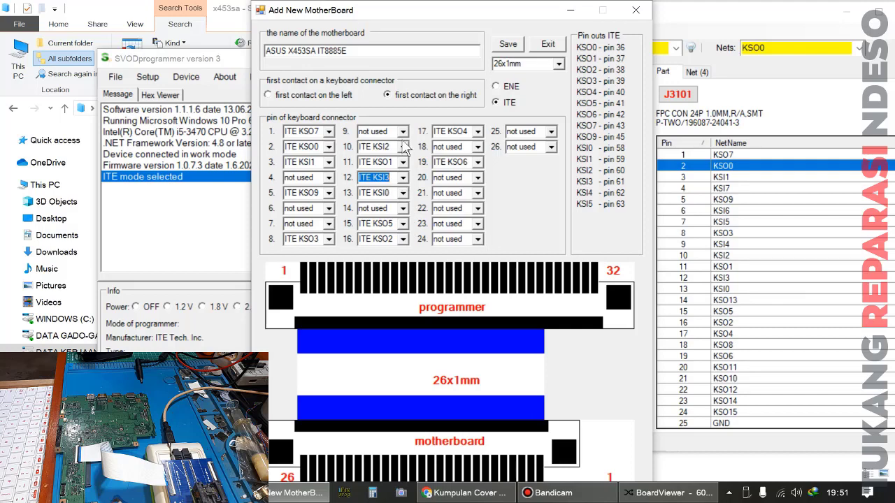
- Assign ITE KSI4 to keyboard connector pin 9 and ITE KSI5 to pin 7, completing and saving the new motherboard entry
{"action": "left_click", "coordinate": [403, 133]}
{"action": "scroll", "coordinate": [391, 175], "scroll_direction": "down", "scroll_amount": 2}
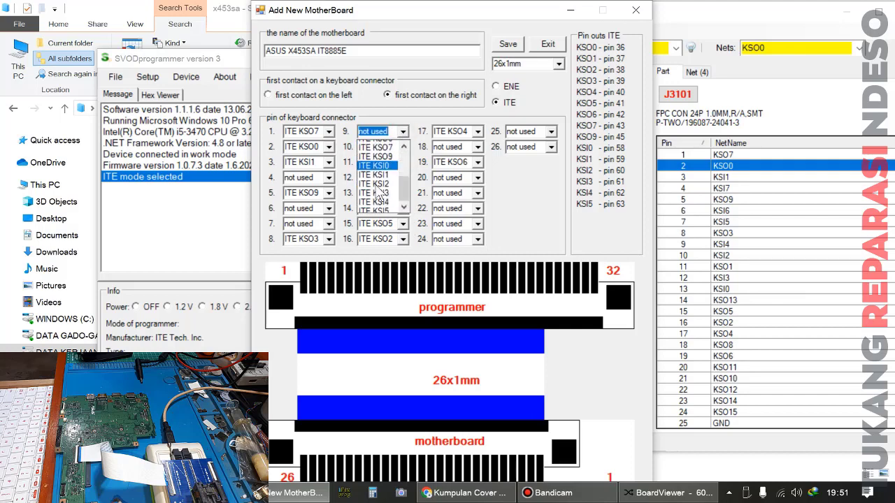
{"action": "left_click", "coordinate": [378, 191]}
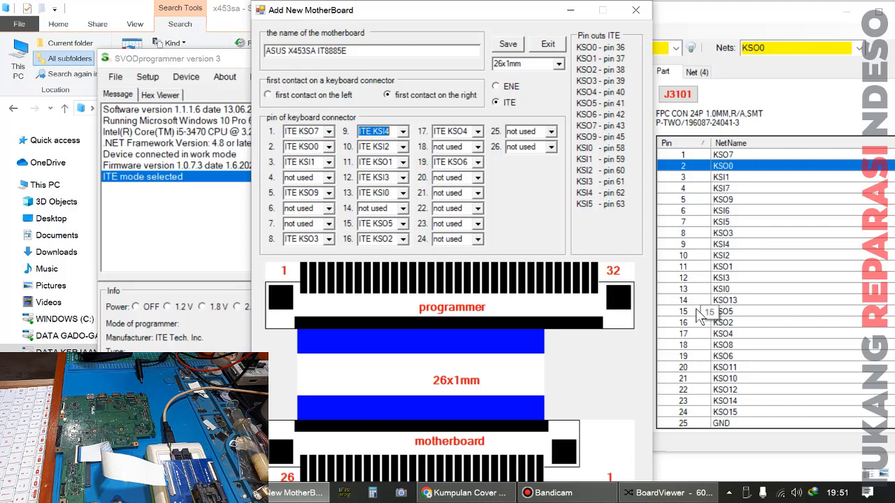
{"action": "left_click", "coordinate": [316, 223]}
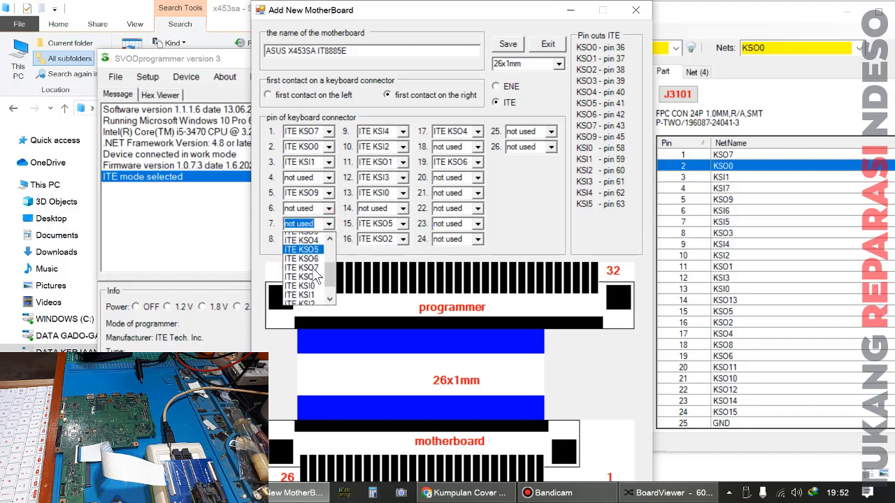
{"action": "scroll", "coordinate": [316, 277], "scroll_direction": "down", "scroll_amount": 1}
{"action": "left_click", "coordinate": [311, 297]}
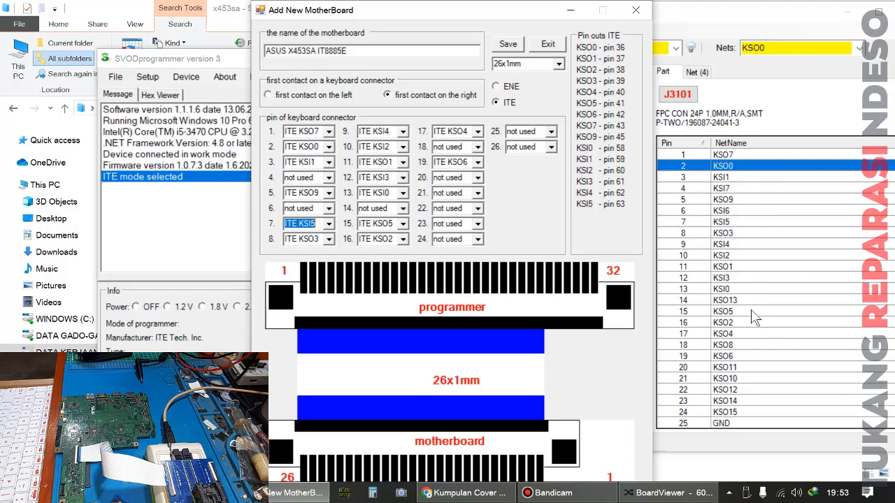
{"action": "left_click", "coordinate": [509, 46]}
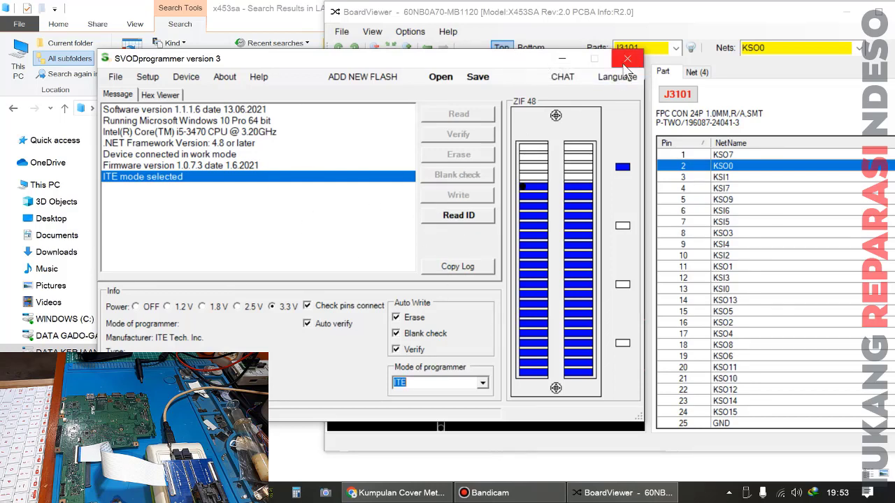
- Search the motherboard selection list for "ASUS X453SA IT" and choose the ASUS X453SA IT8885E entry
{"action": "left_click", "coordinate": [146, 76]}
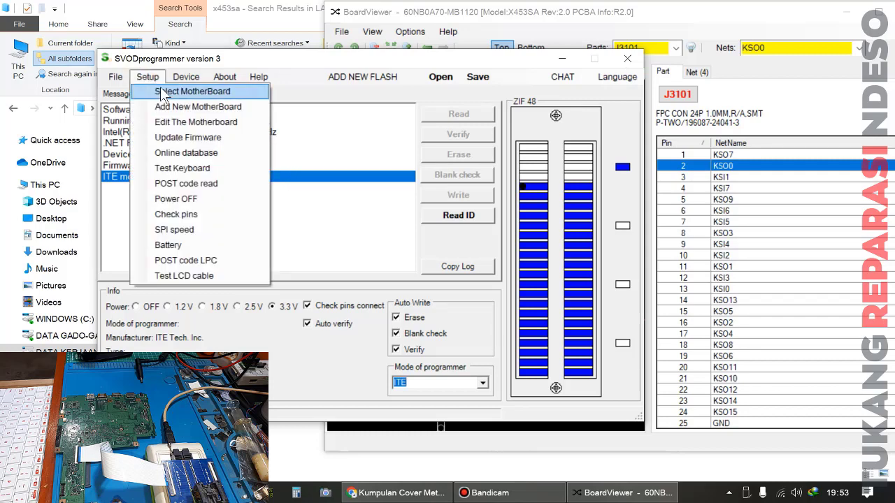
{"action": "left_click", "coordinate": [161, 95]}
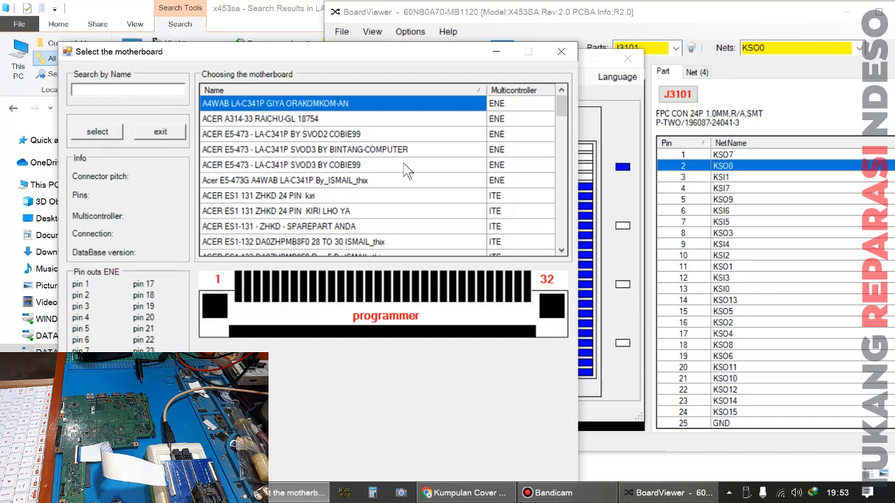
{"action": "left_click", "coordinate": [123, 88]}
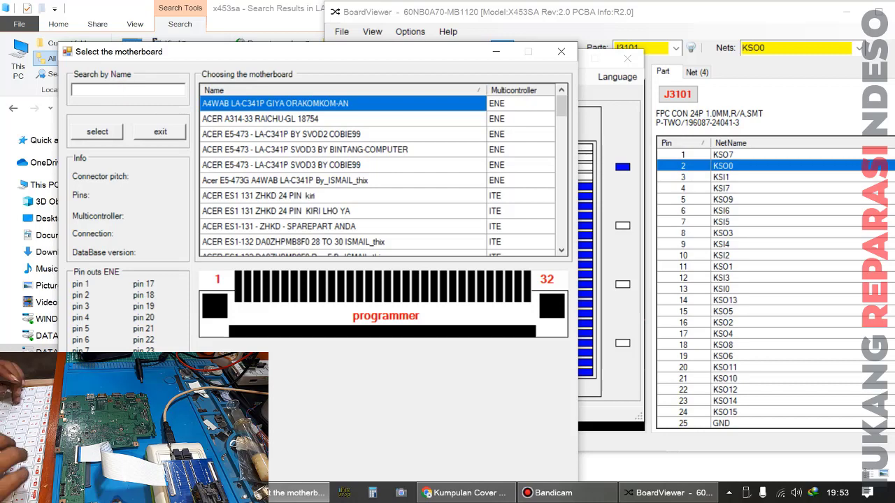
{"action": "type", "text": "ASUS X45"}
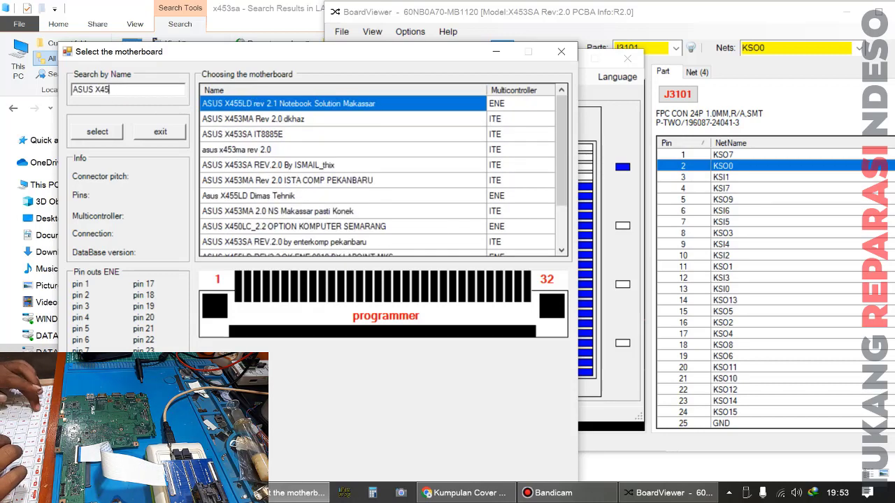
{"action": "type", "text": "3SA IT"}
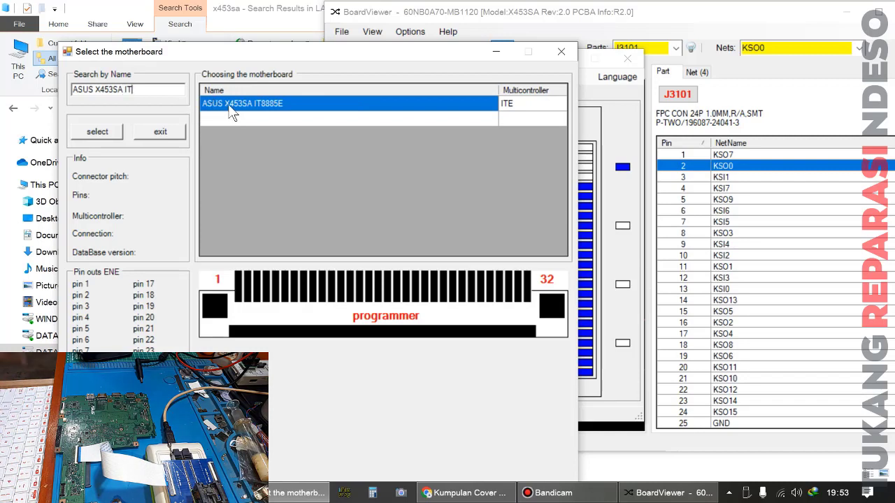
{"action": "double_click", "coordinate": [307, 103]}
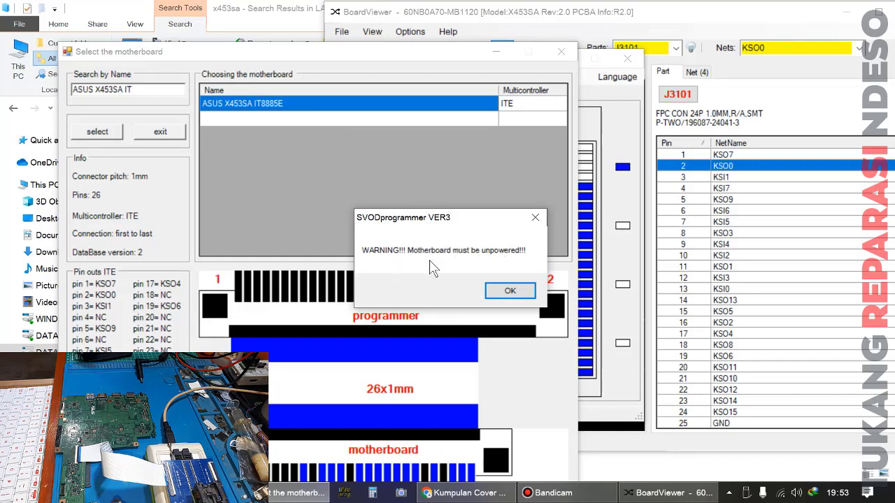
- Run the connector pin check with the motherboard unpowered, abort the selection and close the motherboard list
{"action": "left_click", "coordinate": [514, 287]}
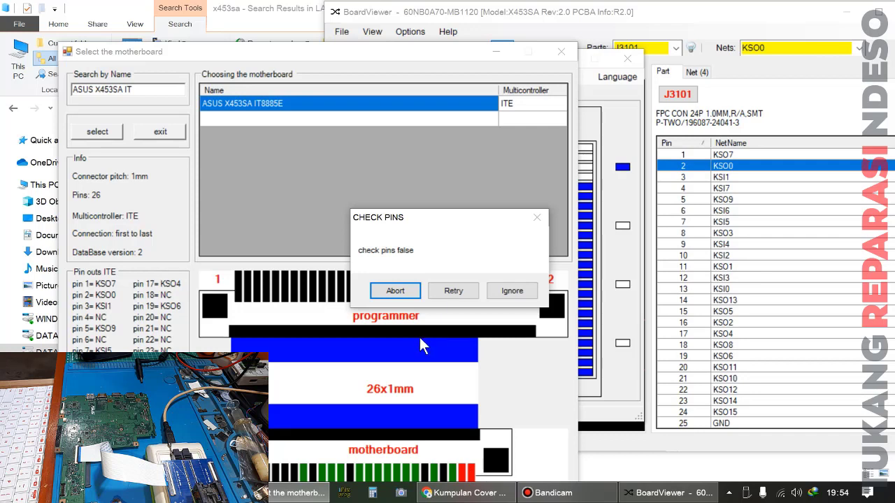
{"action": "left_click", "coordinate": [391, 292]}
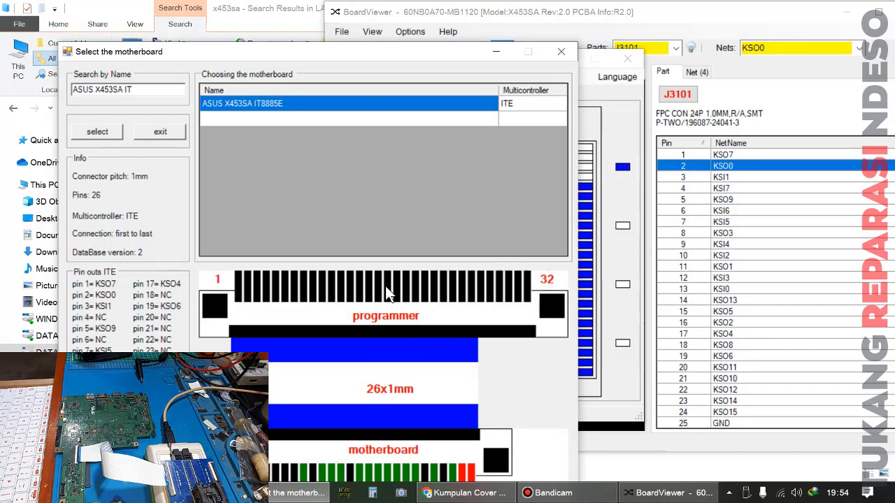
{"action": "left_click", "coordinate": [561, 52]}
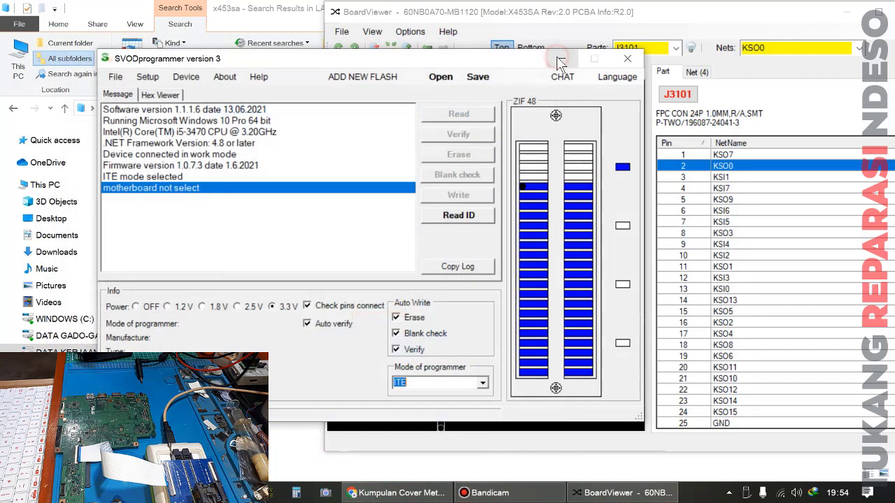
- Open the motherboard editor, search for "X453SA" and load the ASUS X453SA IT8885E entry for editing
{"action": "left_click", "coordinate": [149, 77]}
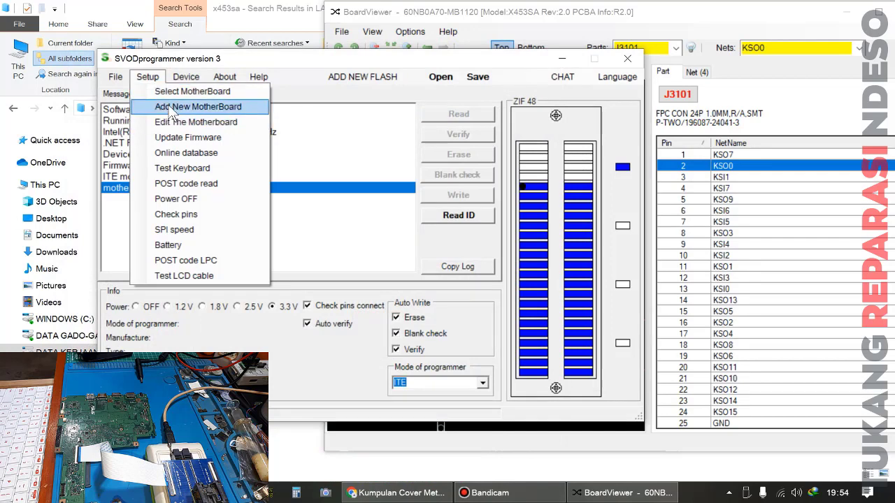
{"action": "left_click", "coordinate": [215, 124]}
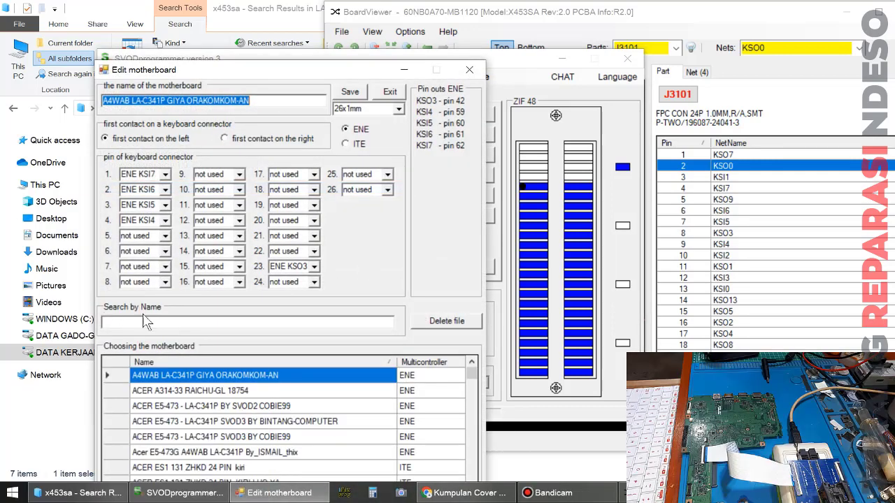
{"action": "left_click", "coordinate": [141, 323]}
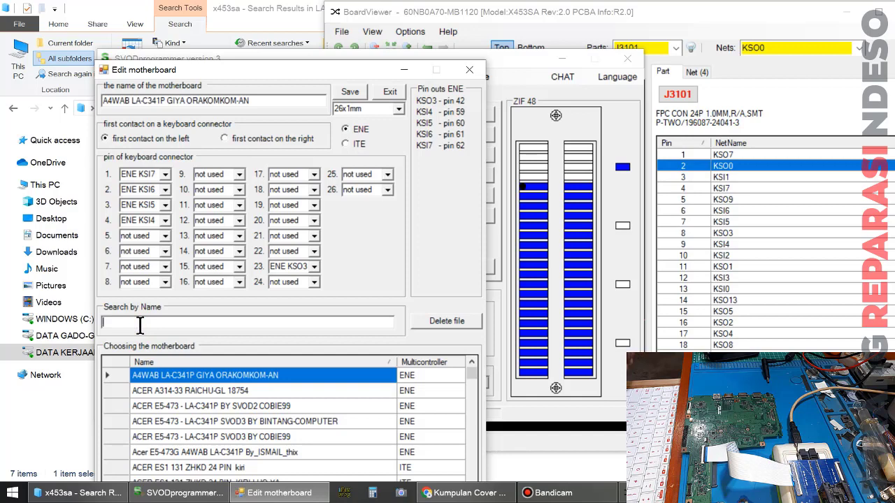
{"action": "type", "text": "X45"}
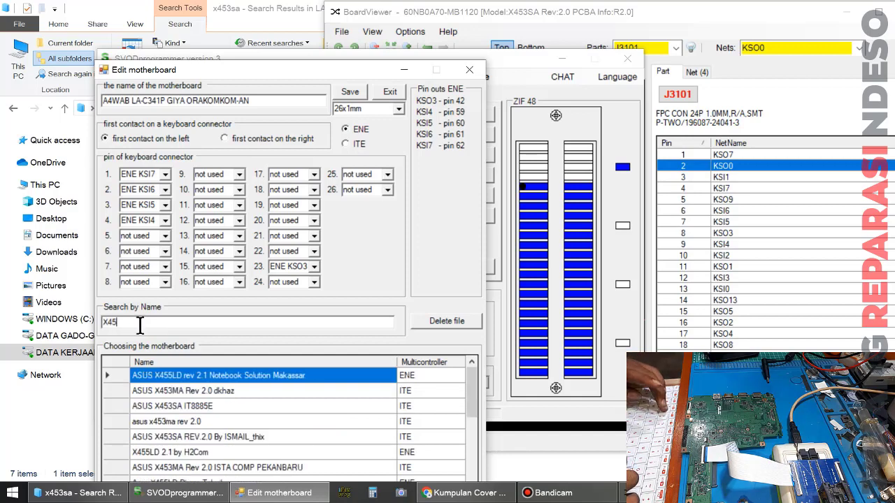
{"action": "type", "text": "3SA"}
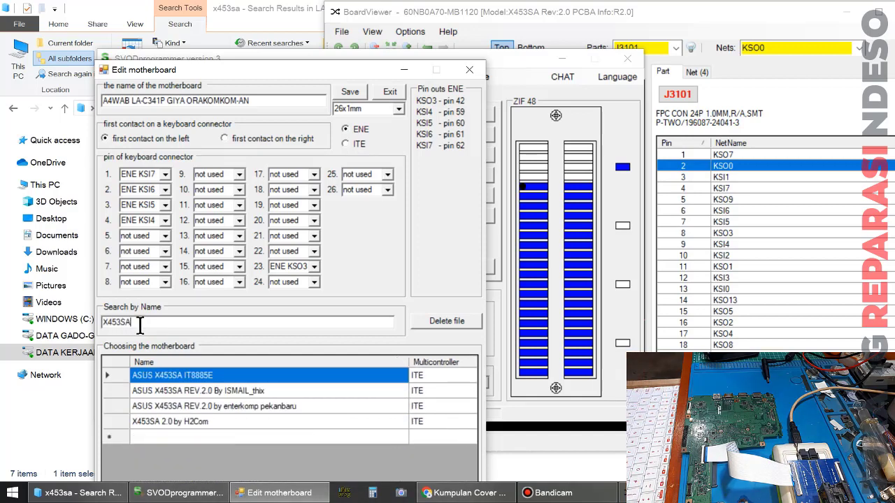
{"action": "left_click", "coordinate": [199, 377]}
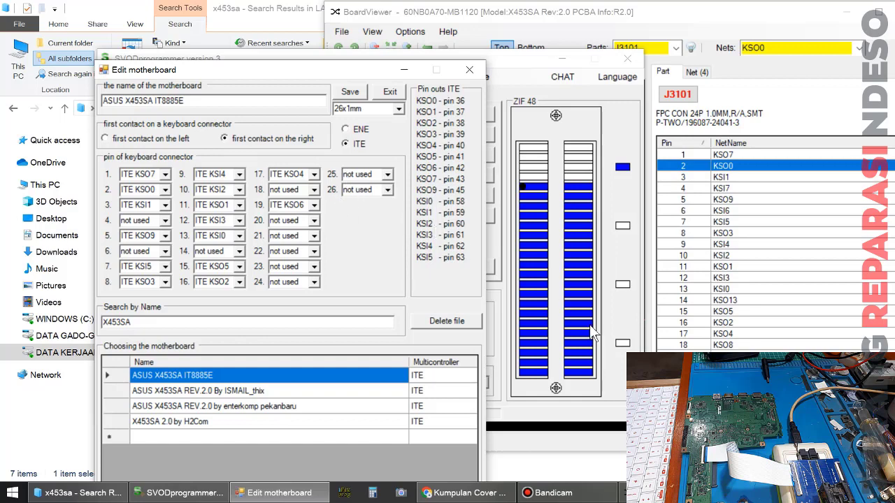
- In BoardViewer, highlight the nets of J3101 pin 25 (GND) and pin 24 (KSO15) and examine them around the whole connector
{"action": "mouse_move", "coordinate": [664, 492]}
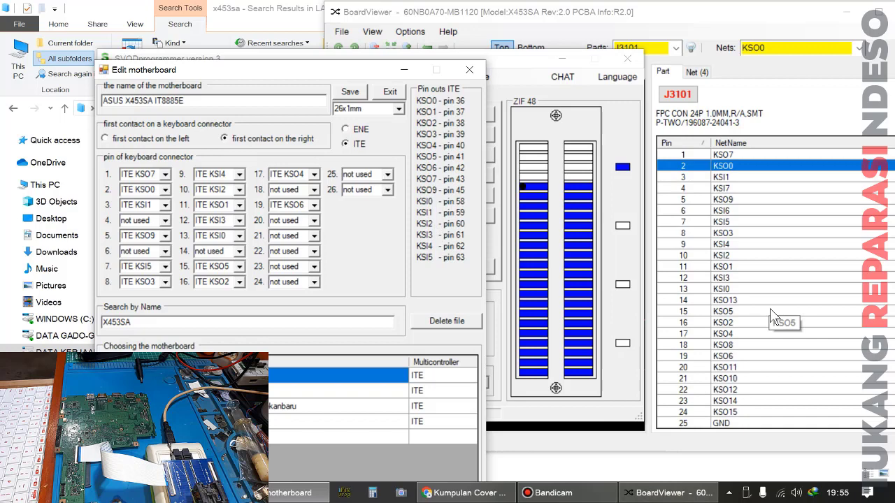
{"action": "scroll", "coordinate": [772, 321], "scroll_direction": "down", "scroll_amount": 1}
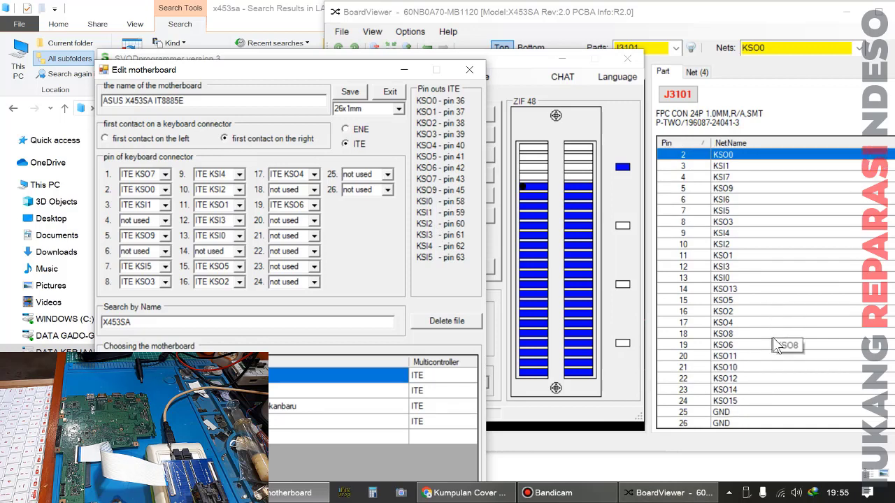
{"action": "left_click", "coordinate": [747, 413]}
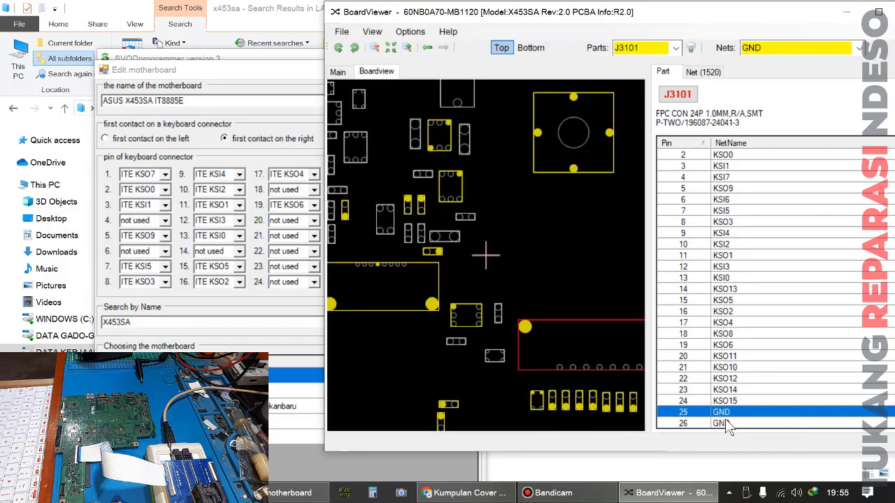
{"action": "left_click_drag", "start_coordinate": [522, 212], "coordinate": [402, 208]}
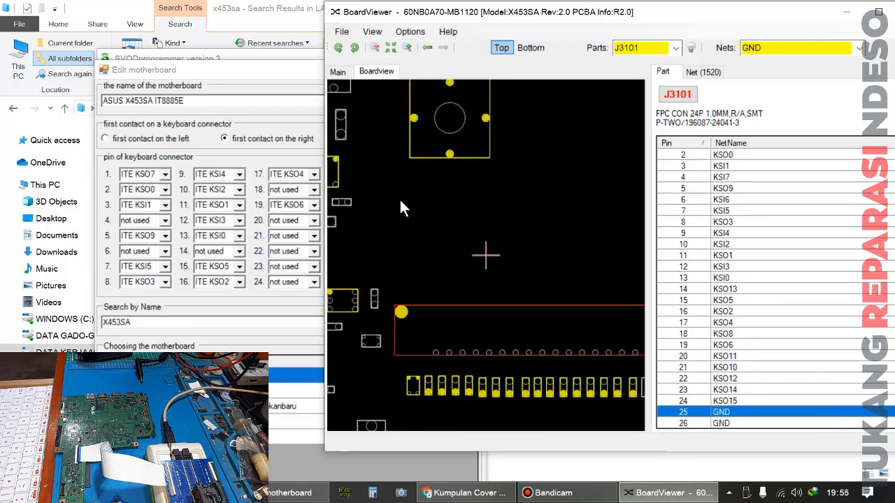
{"action": "scroll", "coordinate": [464, 244], "scroll_direction": "down", "scroll_amount": 3}
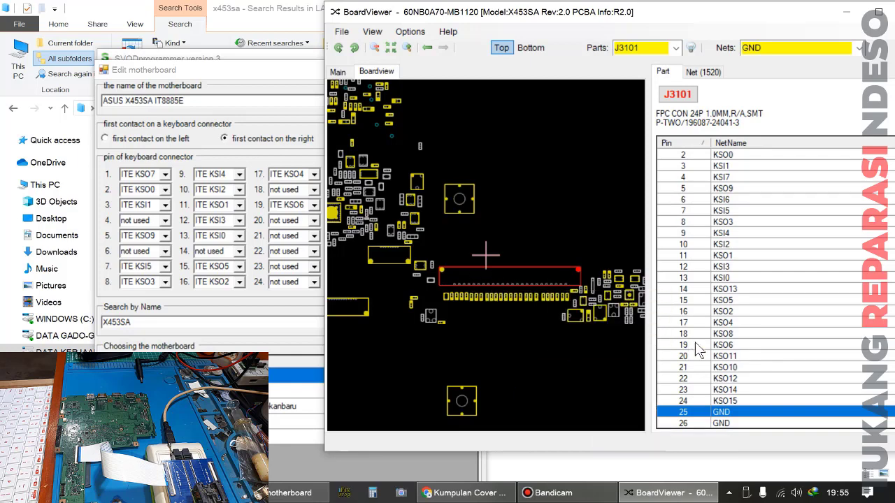
{"action": "left_click", "coordinate": [731, 402]}
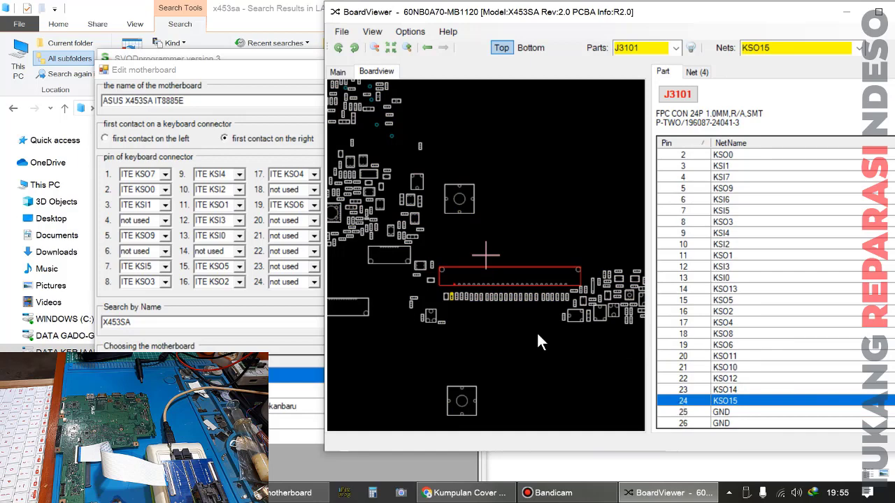
- In SVODprogrammer's motherboard editor, set the connector type of the ASUS X453SA IT8885E entry to 24x1mm and save it
{"action": "scroll", "coordinate": [566, 285], "scroll_direction": "up", "scroll_amount": 4}
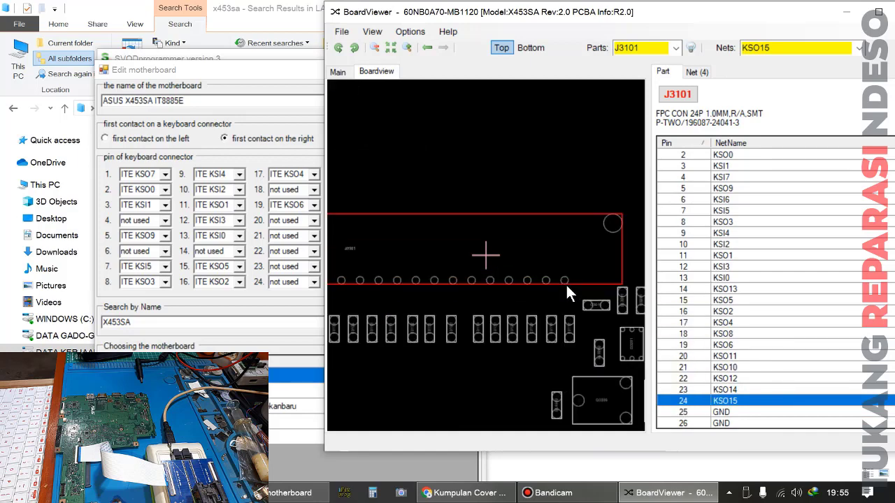
{"action": "scroll", "coordinate": [544, 220], "scroll_direction": "down", "scroll_amount": 5}
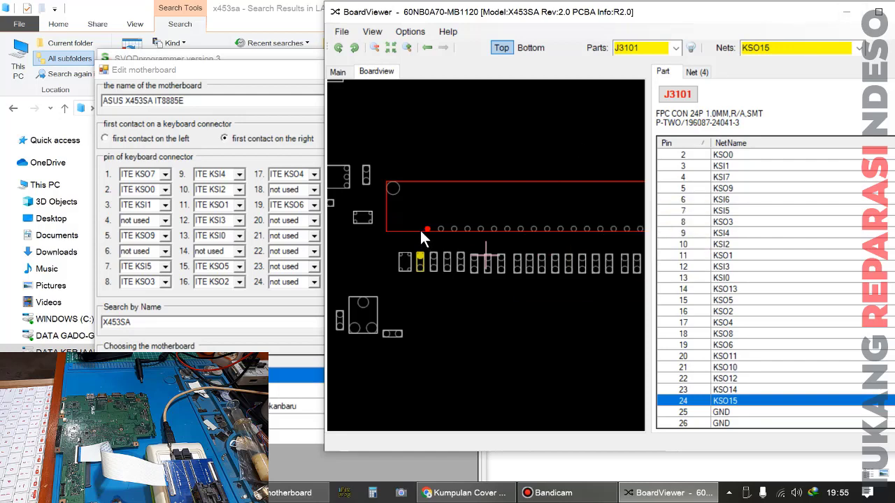
{"action": "scroll", "coordinate": [422, 229], "scroll_direction": "up", "scroll_amount": 4}
{"action": "scroll", "coordinate": [457, 228], "scroll_direction": "up", "scroll_amount": 3}
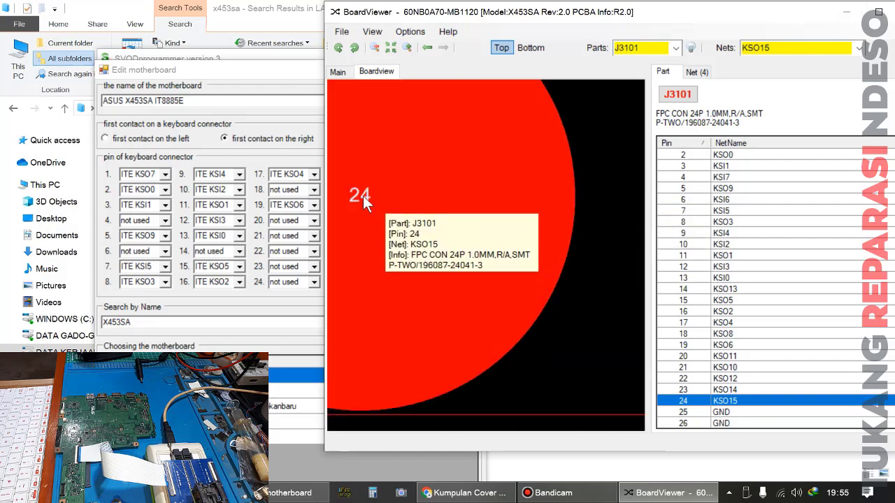
{"action": "left_click", "coordinate": [230, 66]}
{"action": "left_click", "coordinate": [397, 109]}
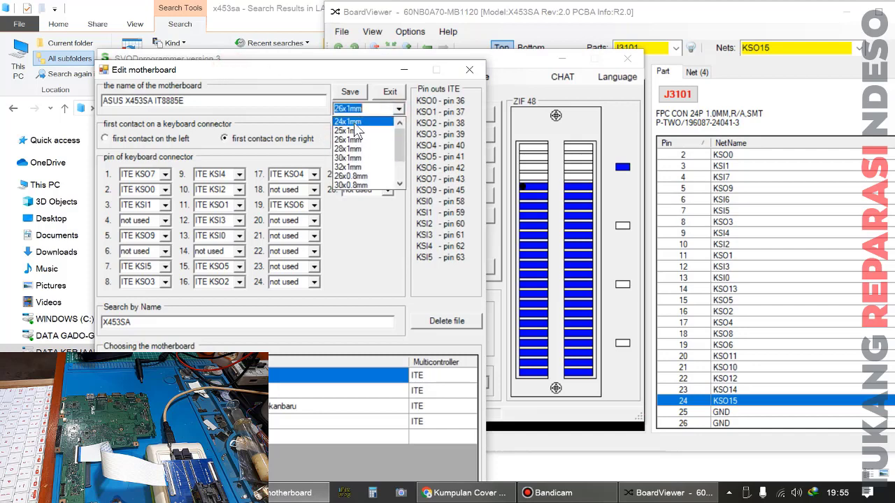
{"action": "left_click", "coordinate": [353, 122]}
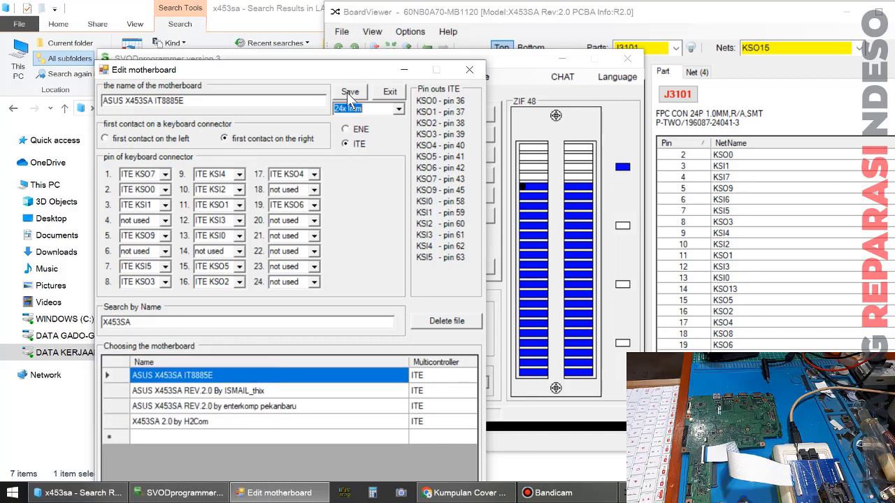
{"action": "left_click", "coordinate": [348, 95]}
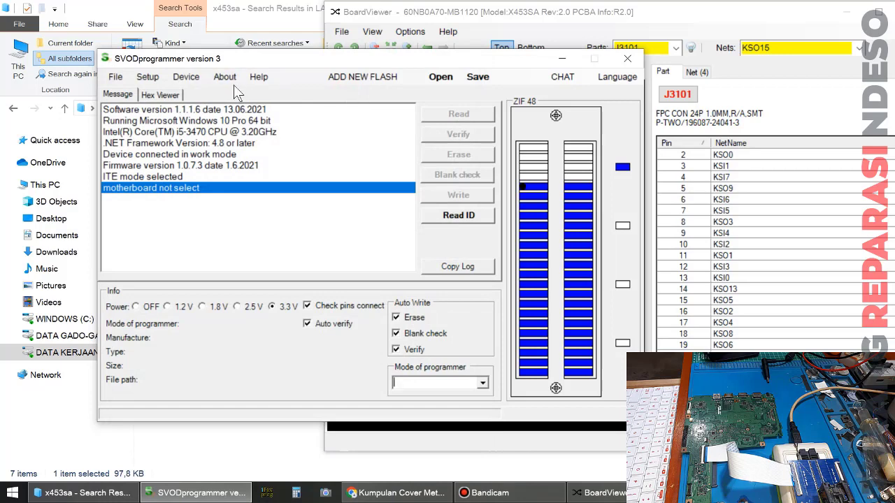
- Search the motherboard selection list for "ASUS X453SA" and select the ASUS X453SA IT8885E entry
{"action": "left_click", "coordinate": [146, 78]}
{"action": "left_click", "coordinate": [155, 91]}
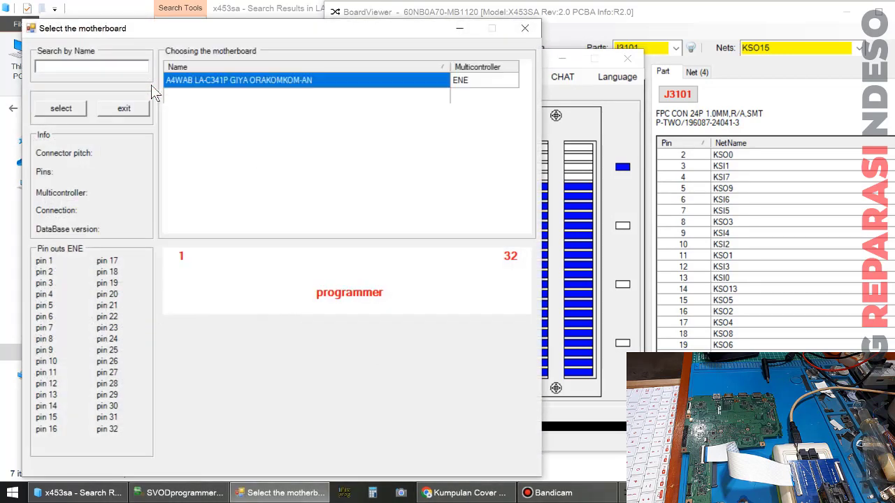
{"action": "type", "text": "A"}
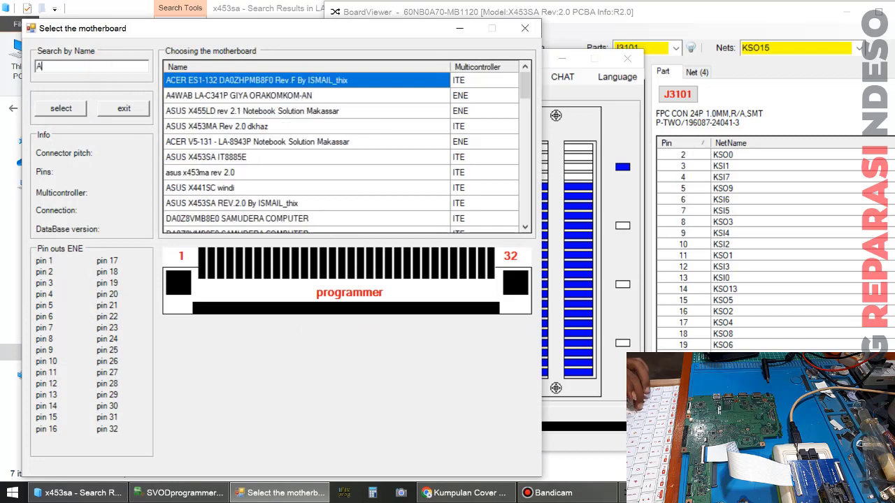
{"action": "type", "text": "SUSX453SA"}
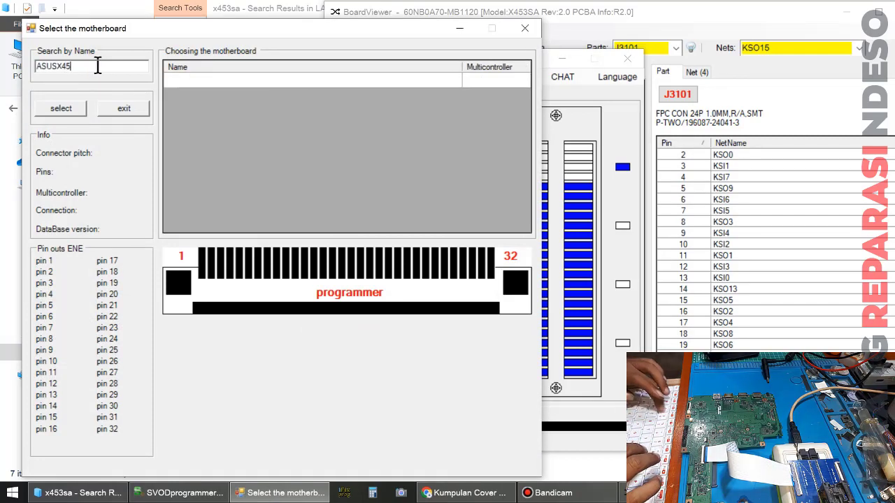
{"action": "key", "text": "BackSpace"}
{"action": "key", "text": "BackSpace"}
{"action": "key", "text": "BackSpace"}
{"action": "key", "text": "BackSpace"}
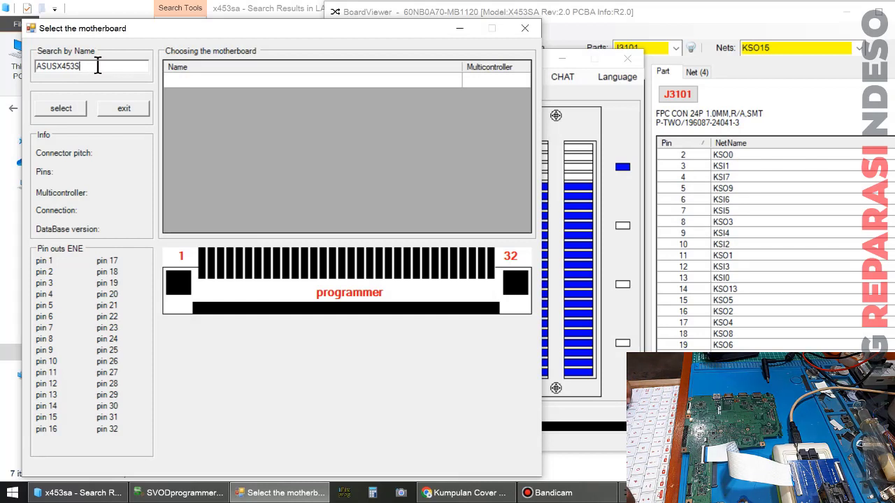
{"action": "key", "text": "BackSpace"}
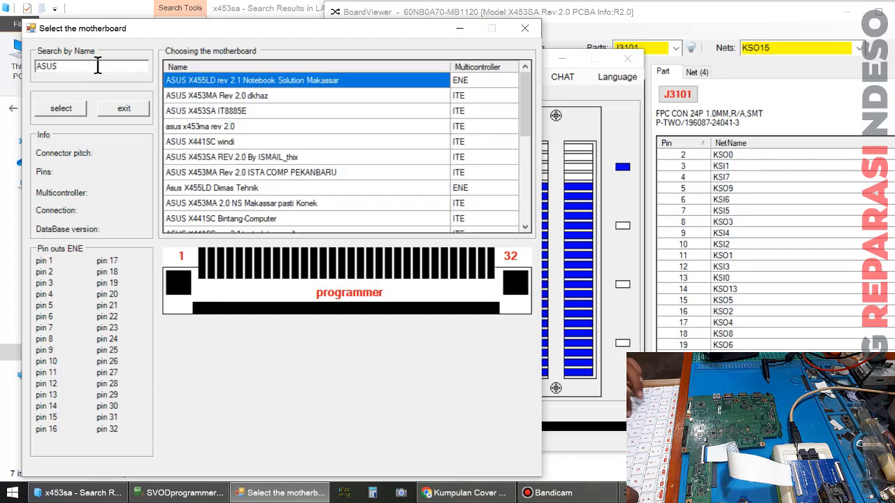
{"action": "type", "text": "X453SA"}
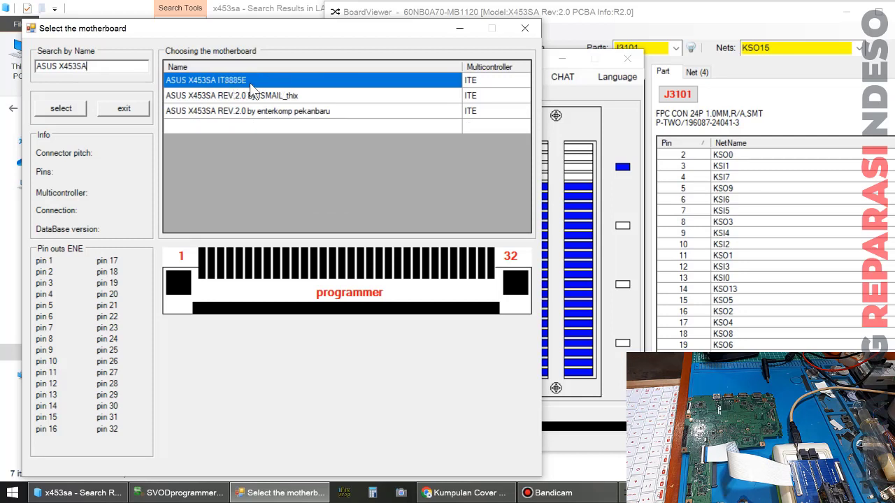
{"action": "left_click", "coordinate": [252, 83]}
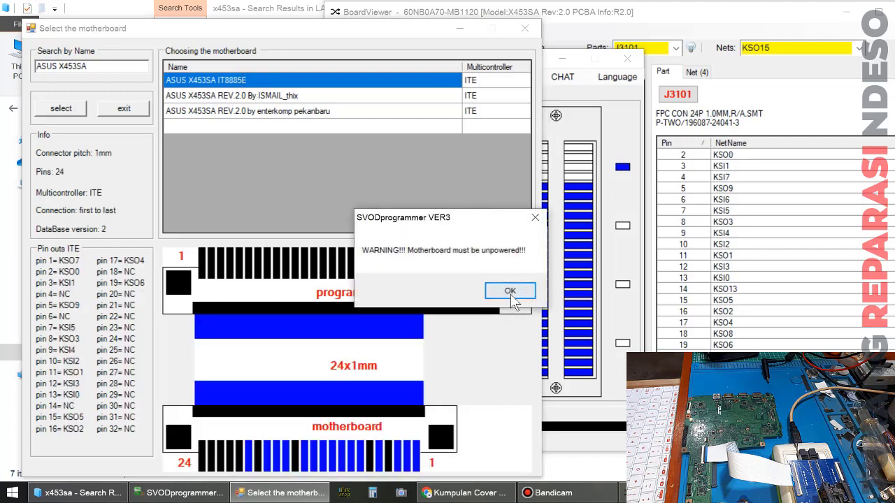
- Run the connector pin check with the motherboard unpowered and acknowledge the GND check between programmer and motherboard
{"action": "left_click", "coordinate": [510, 291]}
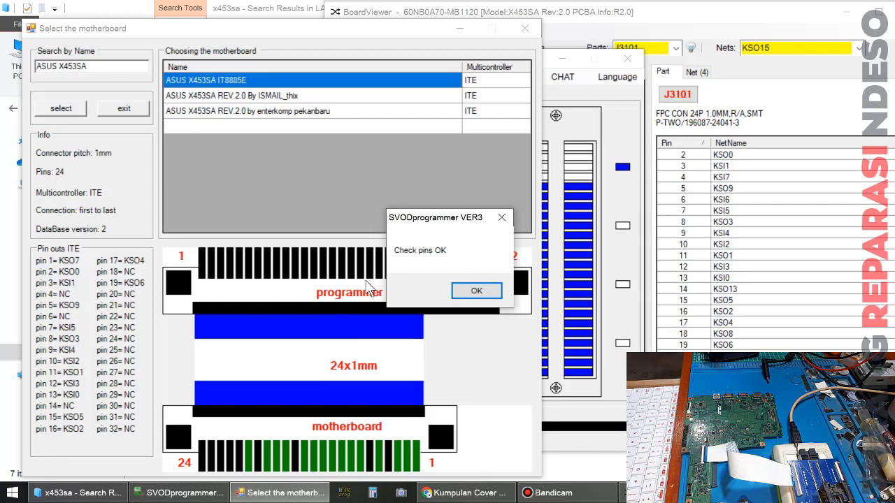
{"action": "left_click", "coordinate": [466, 291]}
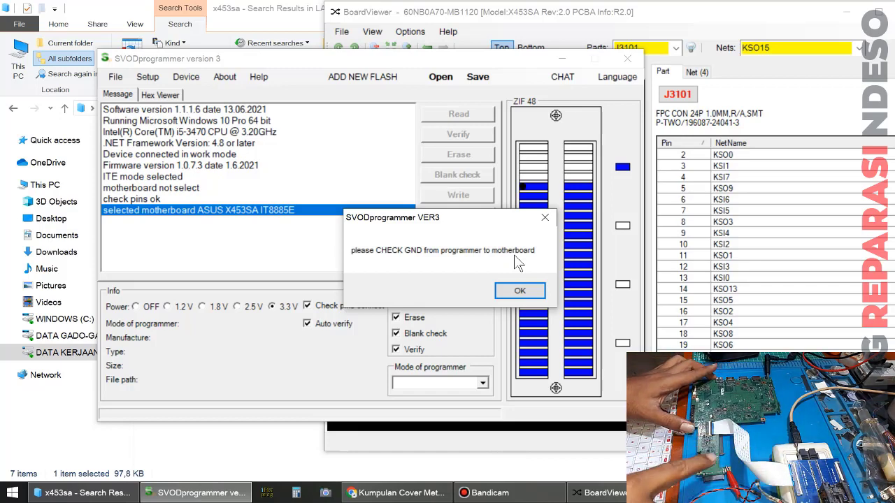
{"action": "left_click", "coordinate": [521, 292]}
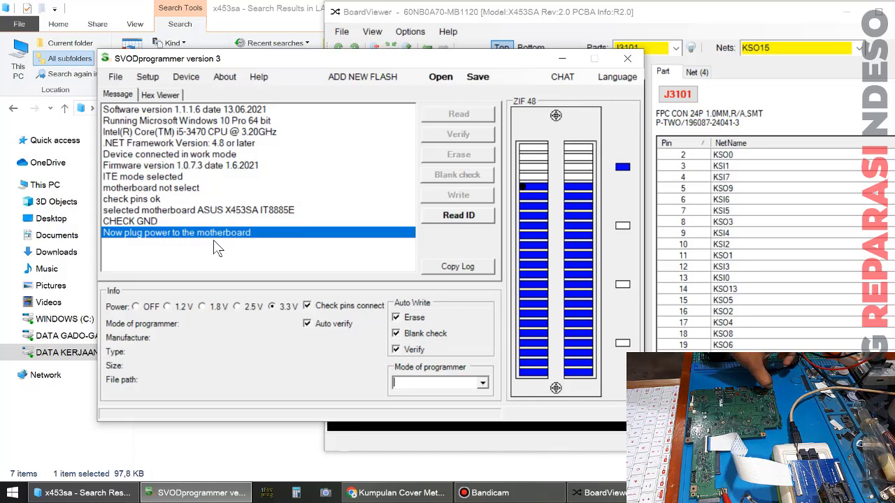
- With the motherboard powered, read the chip ID, check the device ID in the log and read the chip's contents
{"action": "left_click", "coordinate": [474, 218]}
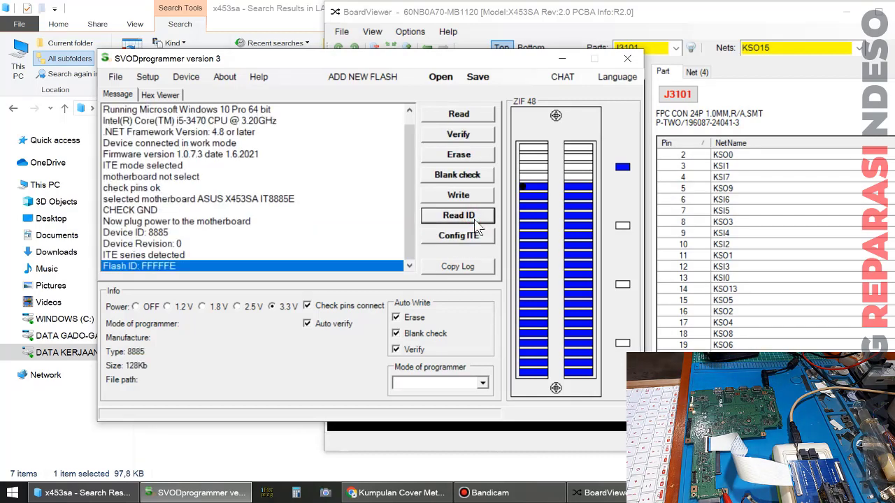
{"action": "left_click", "coordinate": [150, 234]}
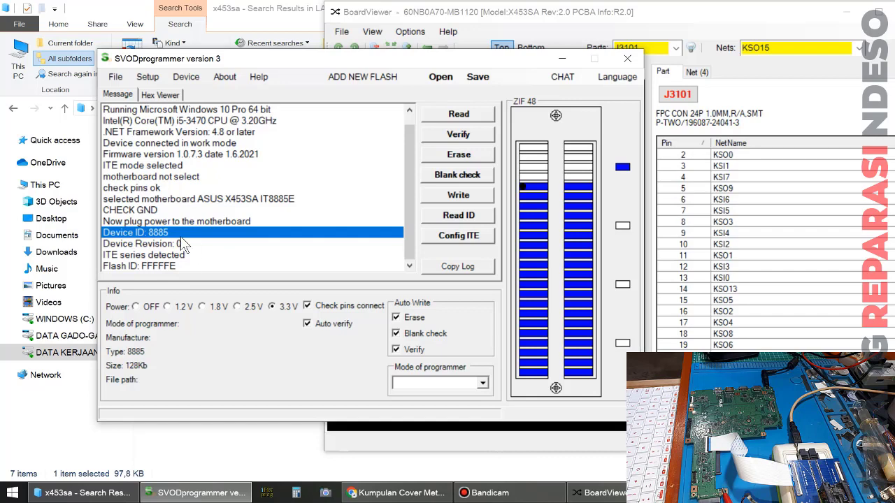
{"action": "left_click", "coordinate": [482, 118]}
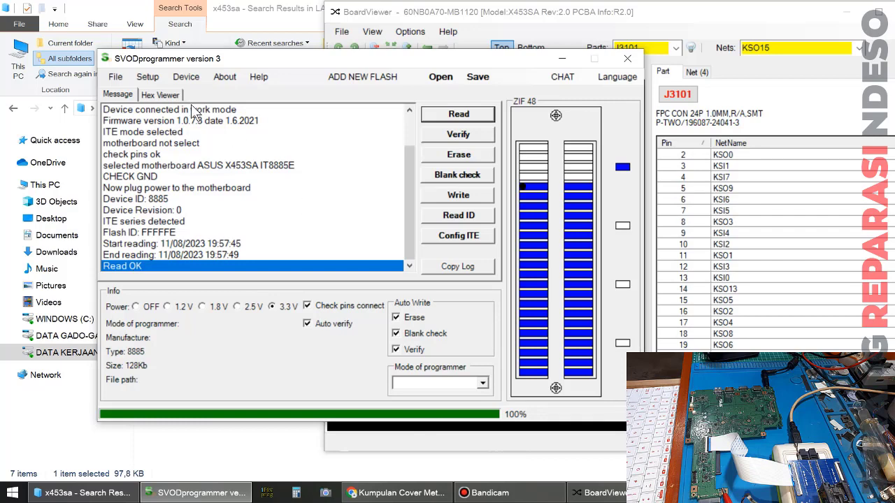
- Reopen the motherboard editor, search for "X453SA" and load the ASUS X453SA IT8885E entry to review its settings
{"action": "left_click", "coordinate": [150, 78]}
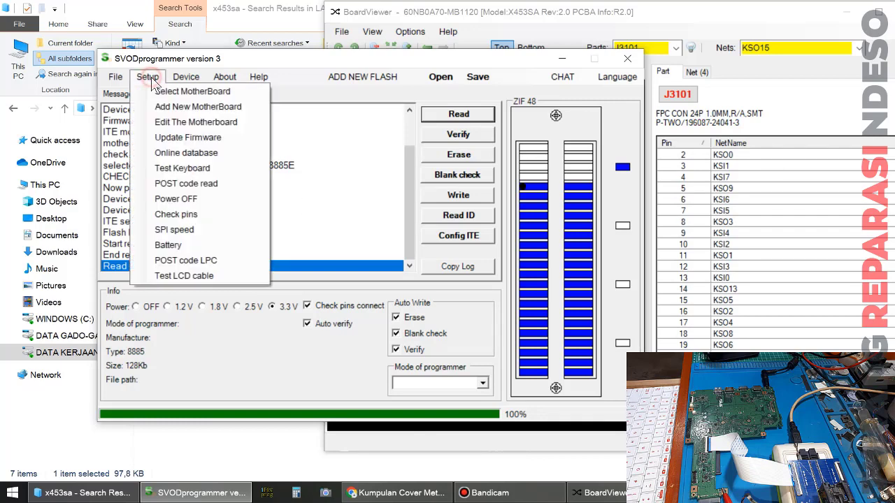
{"action": "left_click", "coordinate": [170, 122]}
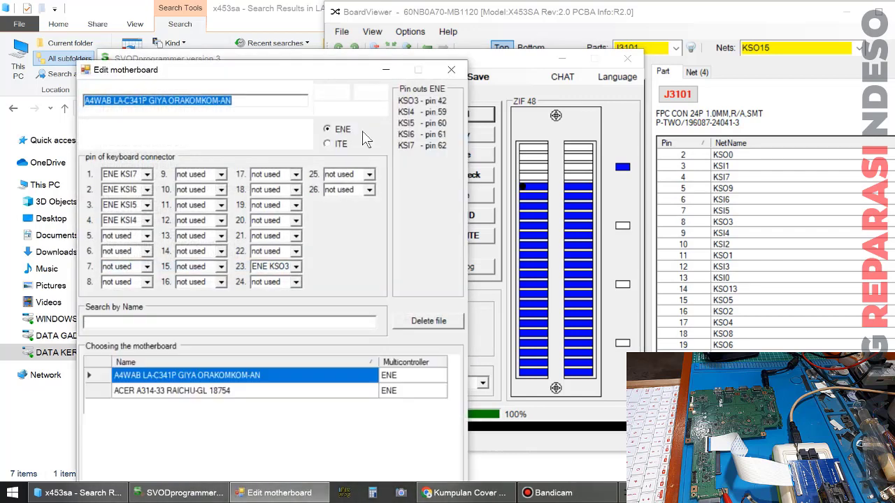
{"action": "left_click", "coordinate": [204, 322]}
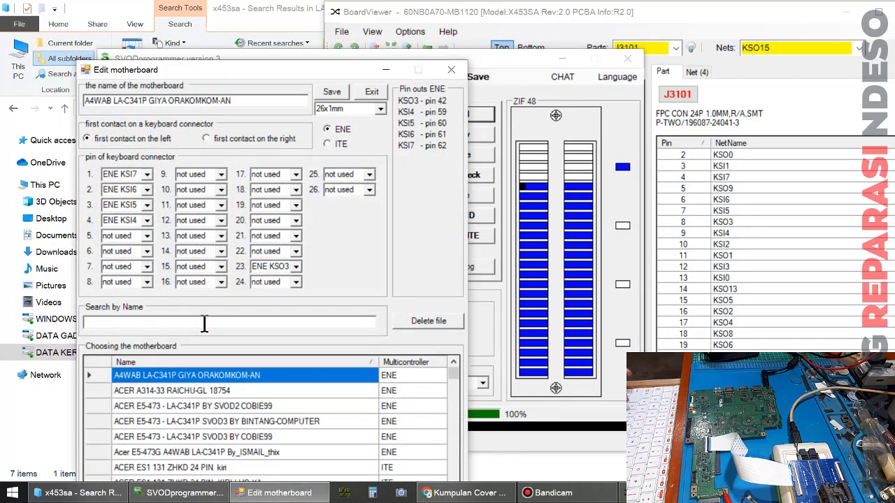
{"action": "type", "text": "X453"}
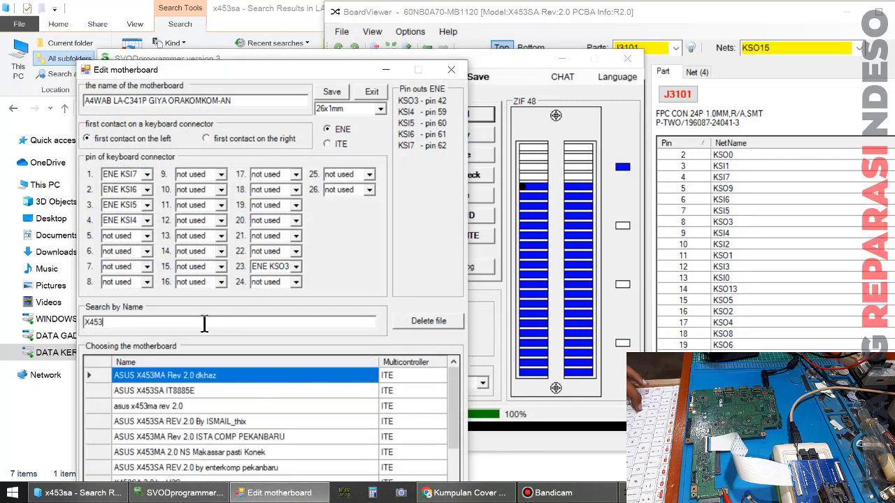
{"action": "type", "text": "SA"}
{"action": "left_click", "coordinate": [217, 376]}
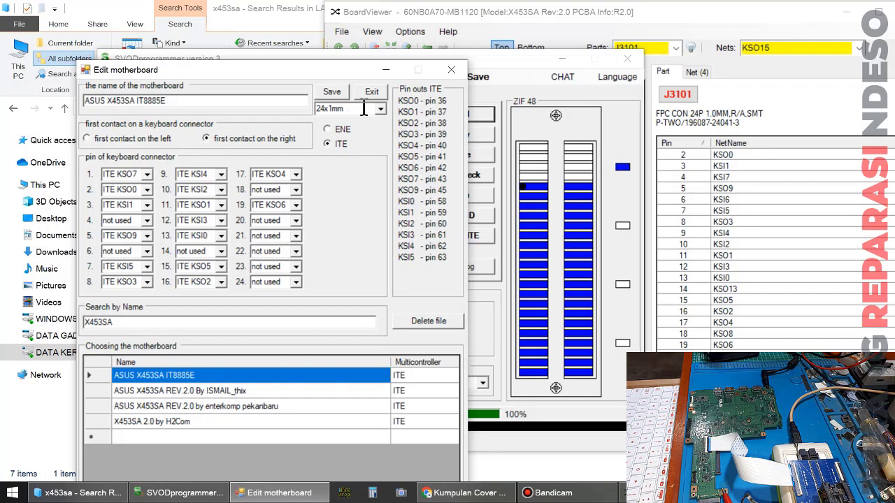
- Switch to BoardViewer and examine pin 24 of connector J3101 against the entry's connector type
{"action": "left_click", "coordinate": [622, 495]}
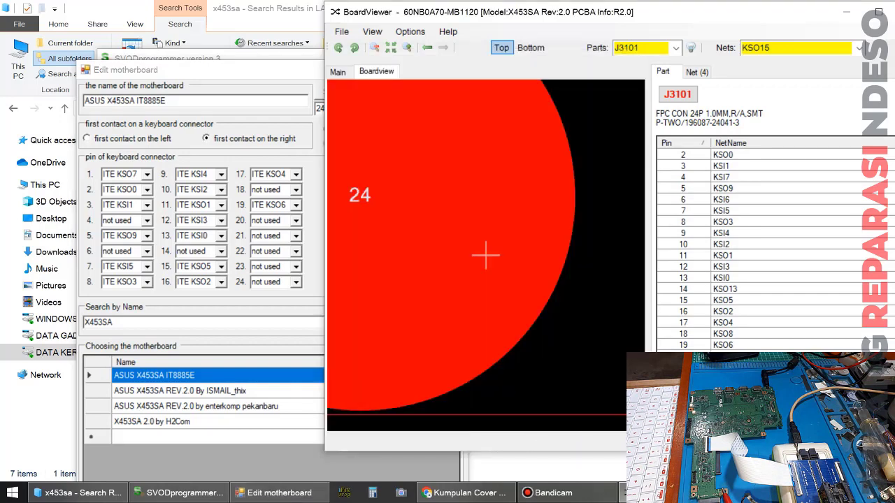
{"action": "scroll", "coordinate": [532, 321], "scroll_direction": "down", "scroll_amount": 5}
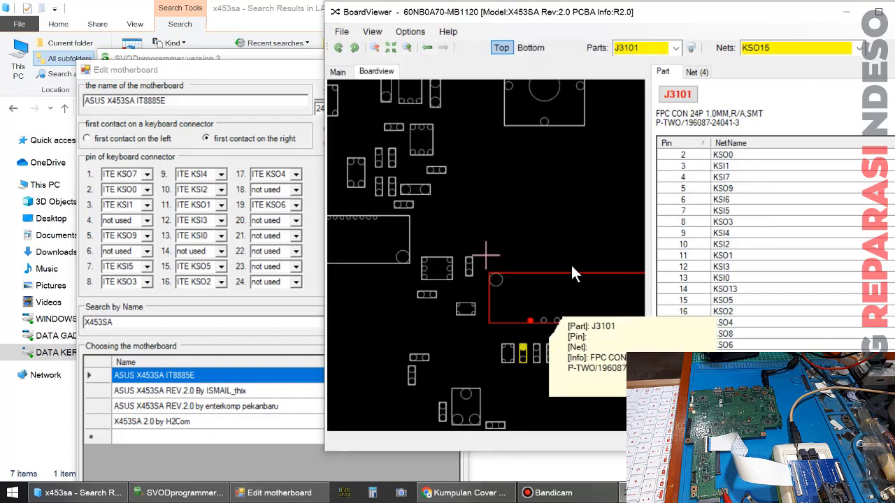
{"action": "left_click_drag", "start_coordinate": [595, 288], "coordinate": [481, 254]}
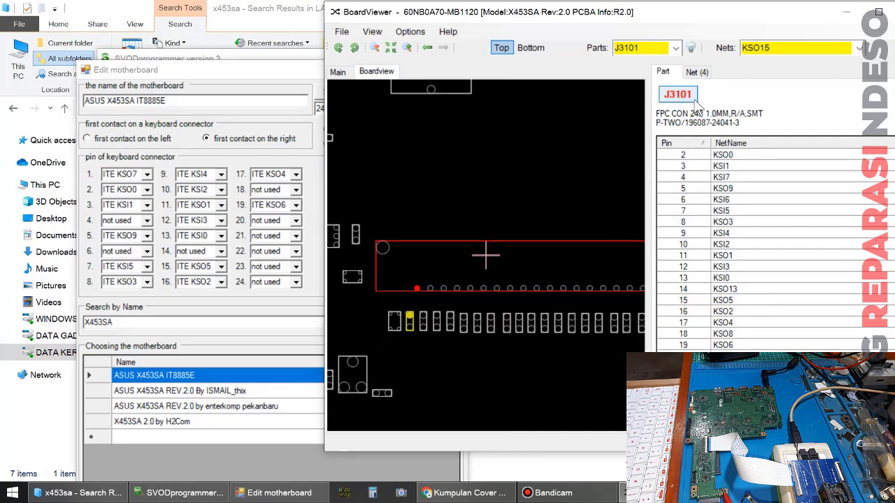
{"action": "left_click_drag", "start_coordinate": [575, 250], "coordinate": [499, 206]}
{"action": "scroll", "coordinate": [490, 231], "scroll_direction": "up", "scroll_amount": 5}
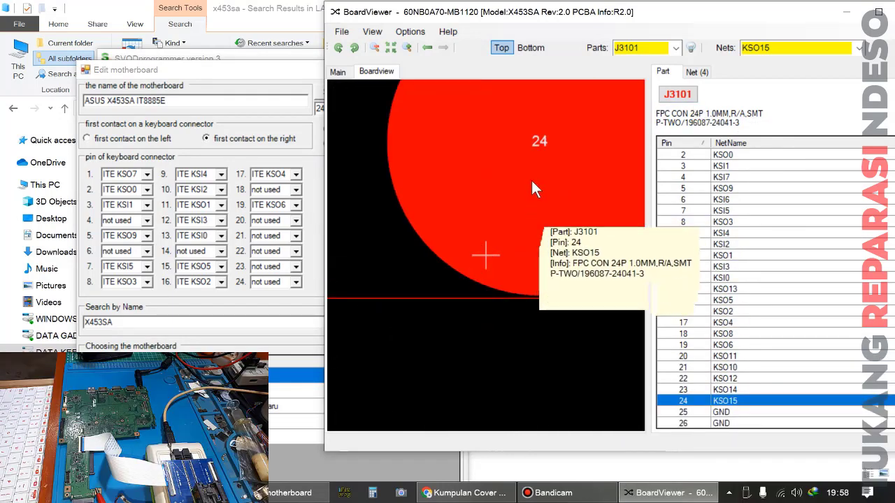
{"action": "mouse_move", "coordinate": [489, 262]}
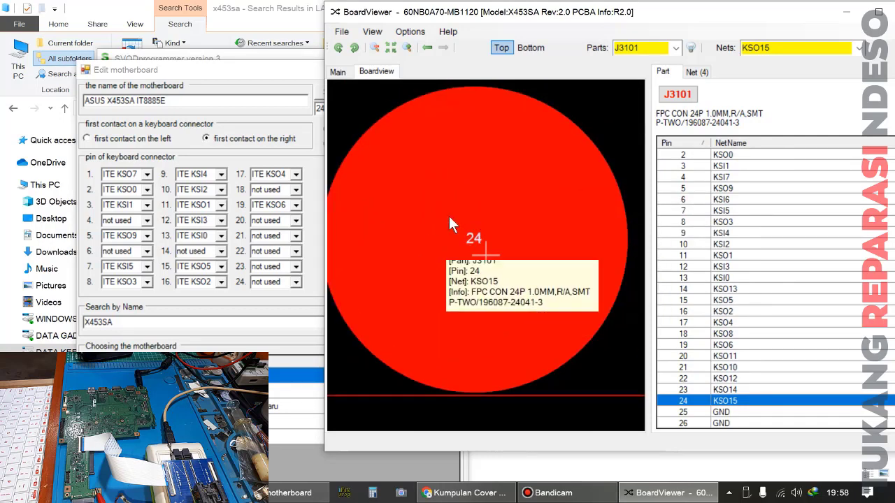
- Close the motherboard editor without saving and look through the programmer mode options without choosing one
{"action": "left_click", "coordinate": [274, 70]}
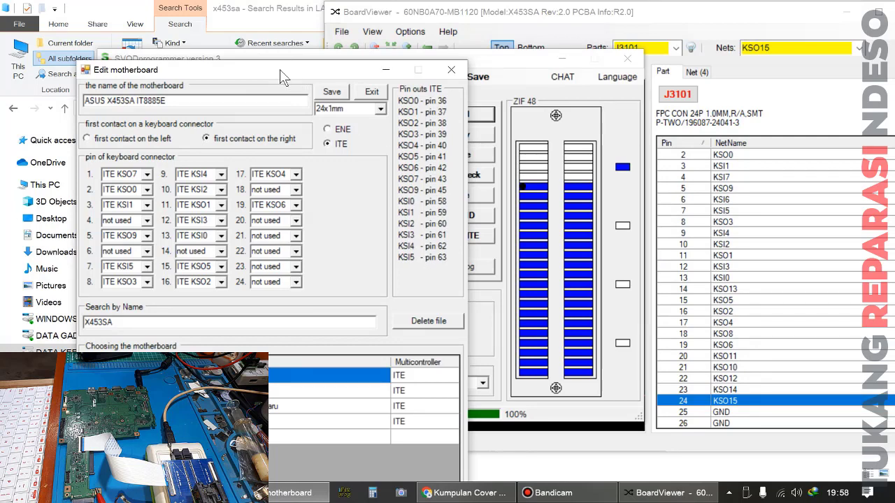
{"action": "left_click_drag", "start_coordinate": [279, 69], "coordinate": [297, 46]}
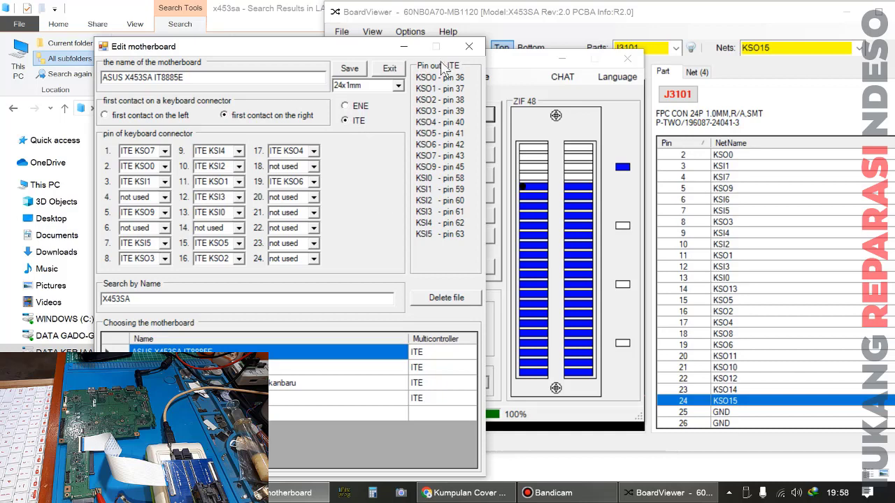
{"action": "left_click", "coordinate": [467, 46]}
{"action": "left_click", "coordinate": [482, 383]}
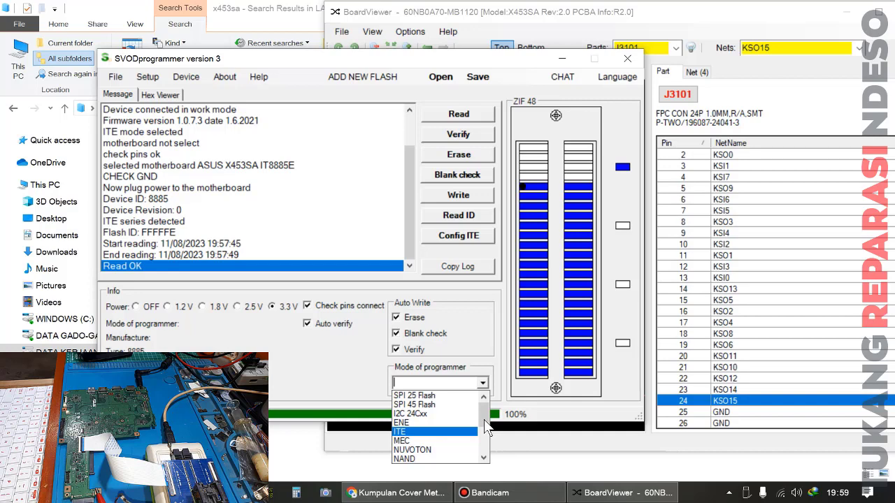
{"action": "left_click", "coordinate": [304, 344]}
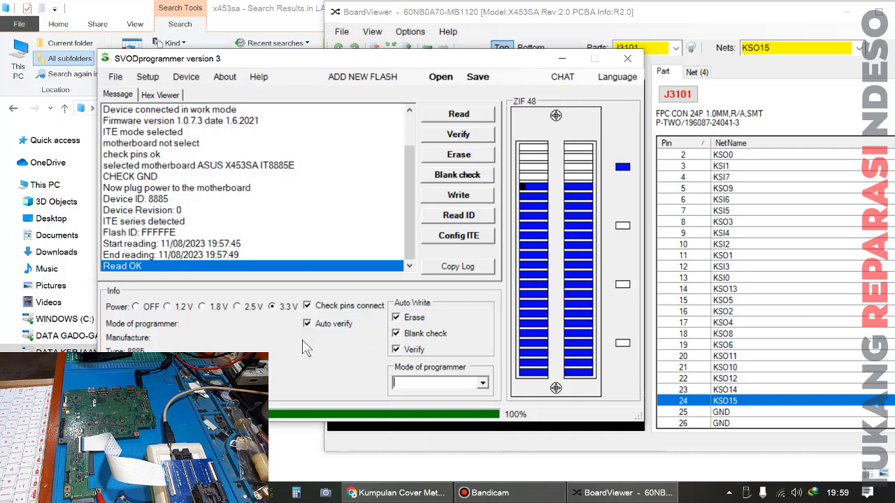